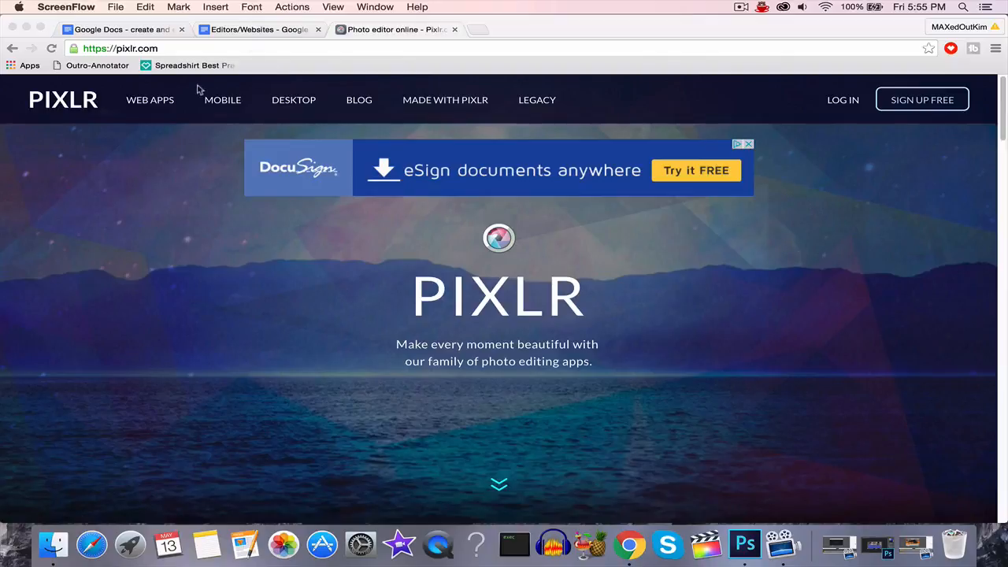
Launch the Pixlr Editor web app from the Pixlr site's web apps page and dismiss its welcome dialog
click(161, 103)
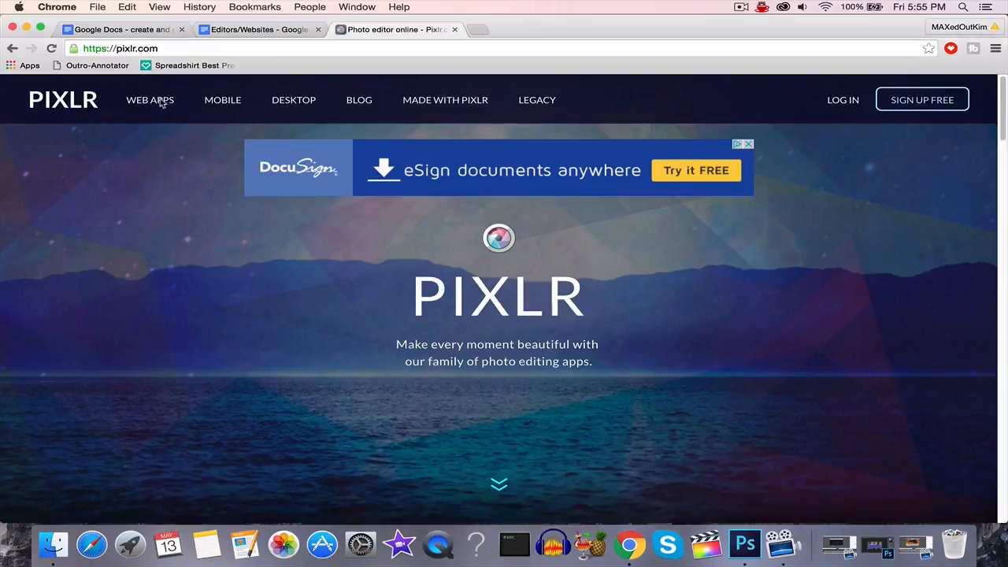
click(162, 103)
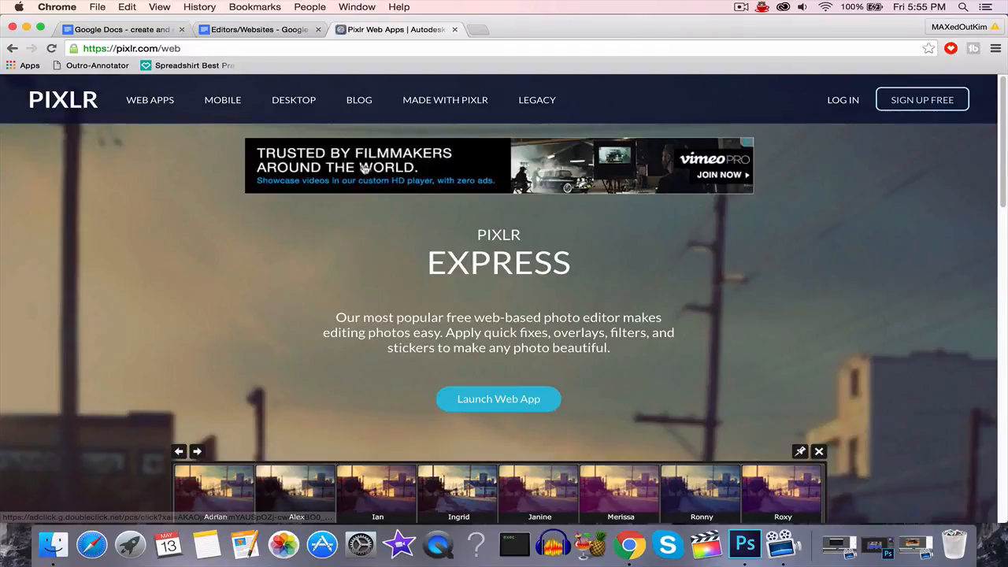
scroll(371, 235, down, 5)
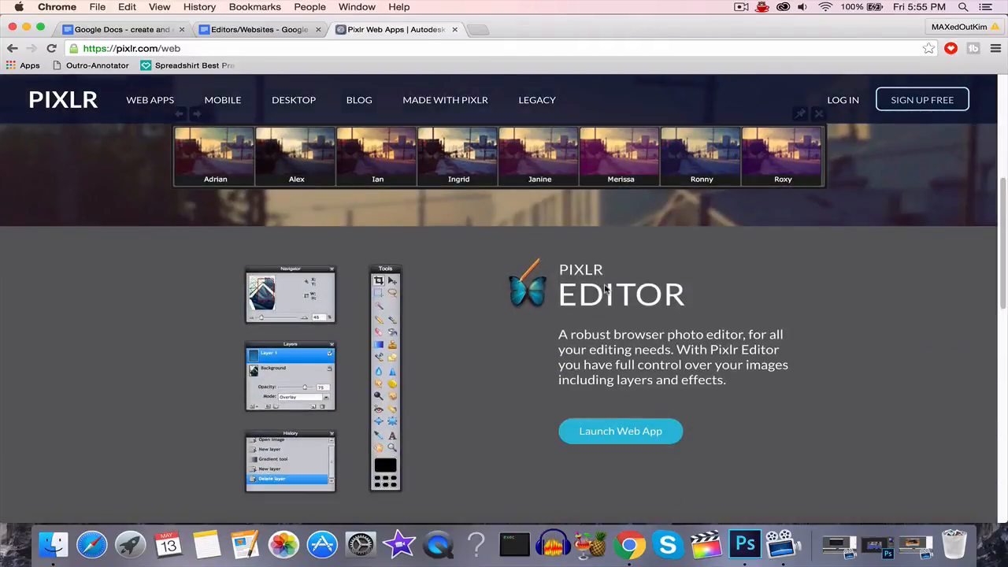
click(620, 442)
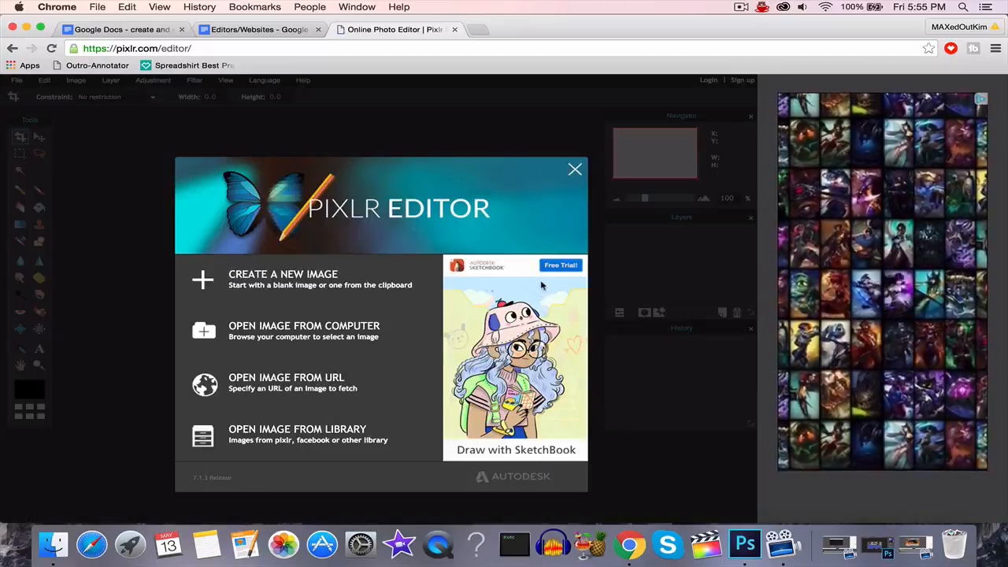
click(573, 171)
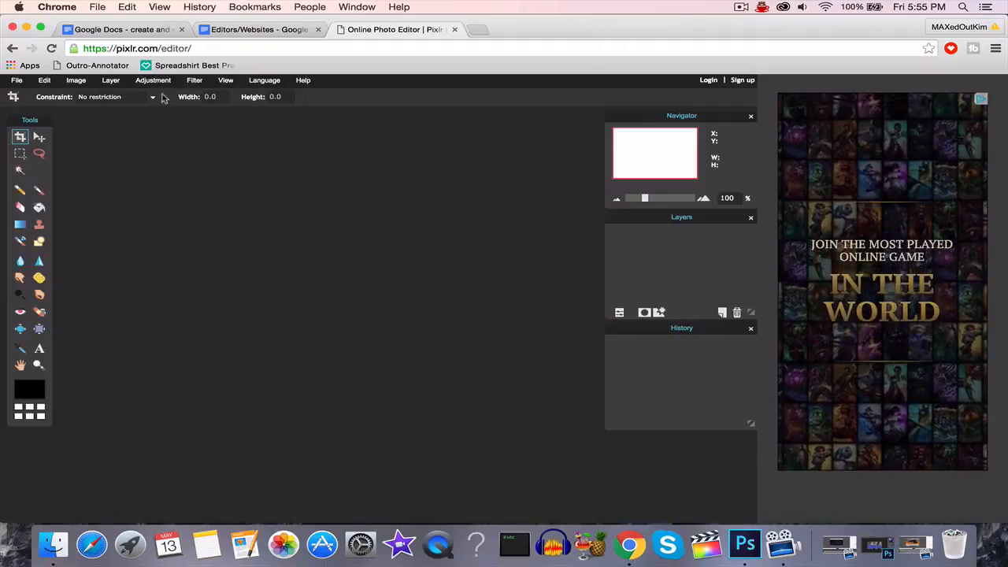
Create a new 800 x 800 px image named TestingIcon with a transparent background
click(16, 79)
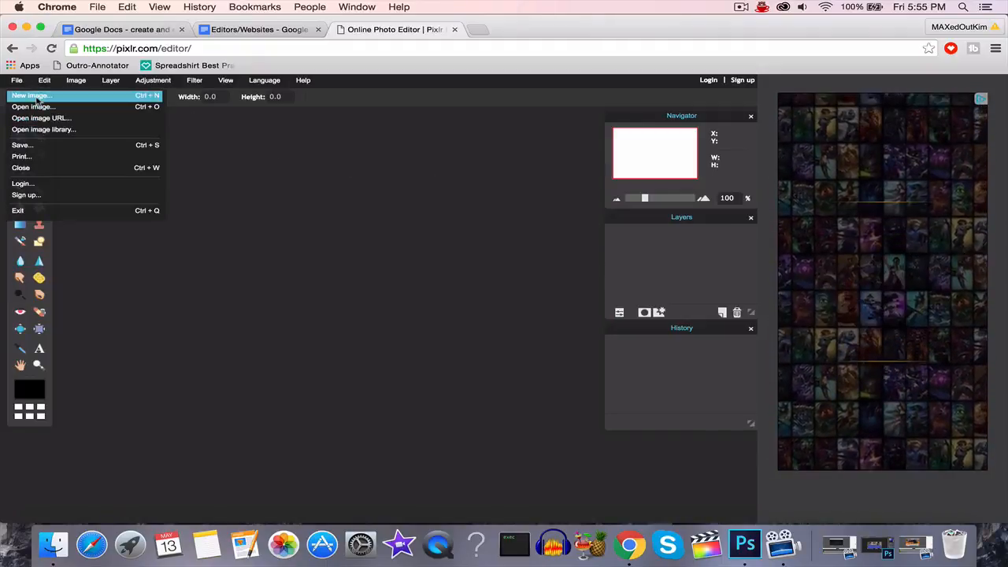
click(28, 97)
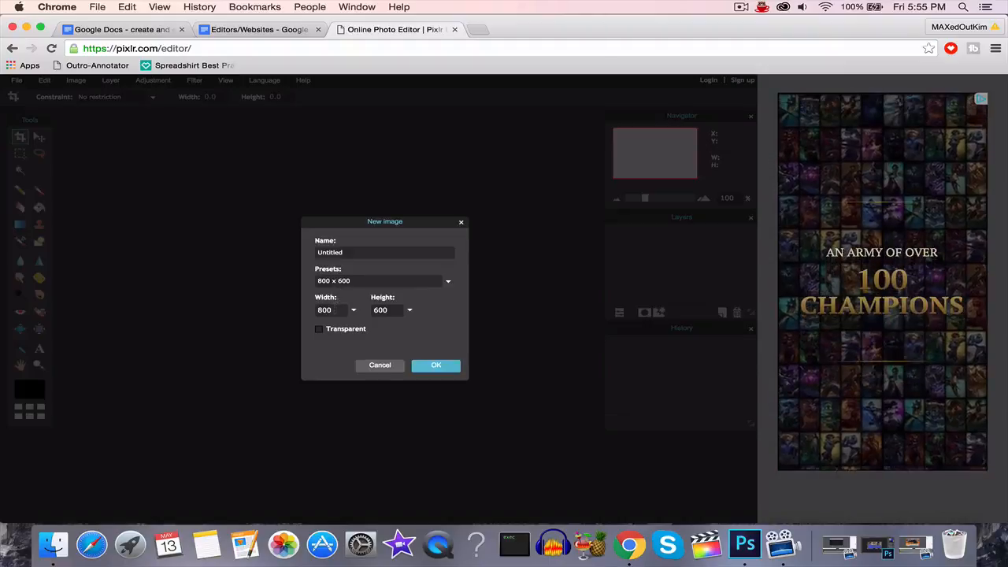
double_click(352, 252)
text(TestingIcon)
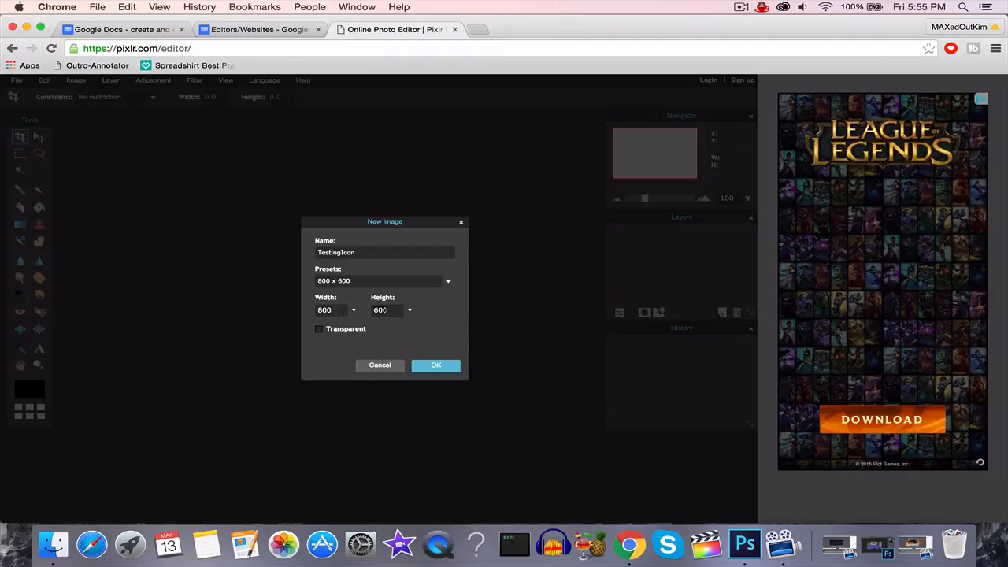
click(319, 329)
click(429, 365)
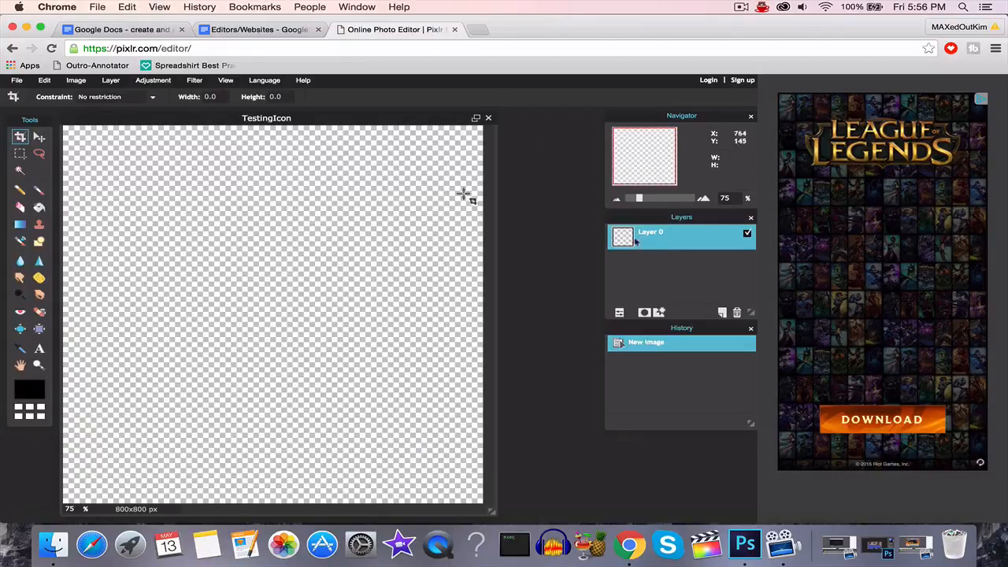
Add a new layer and choose the grey-to-navy-to-black preset for the Gradient tool
click(723, 313)
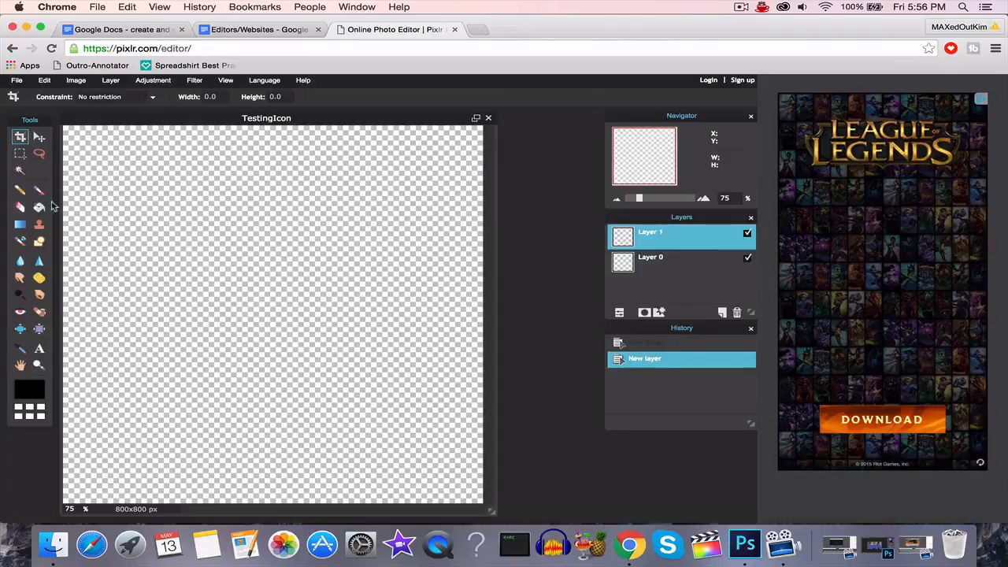
click(21, 225)
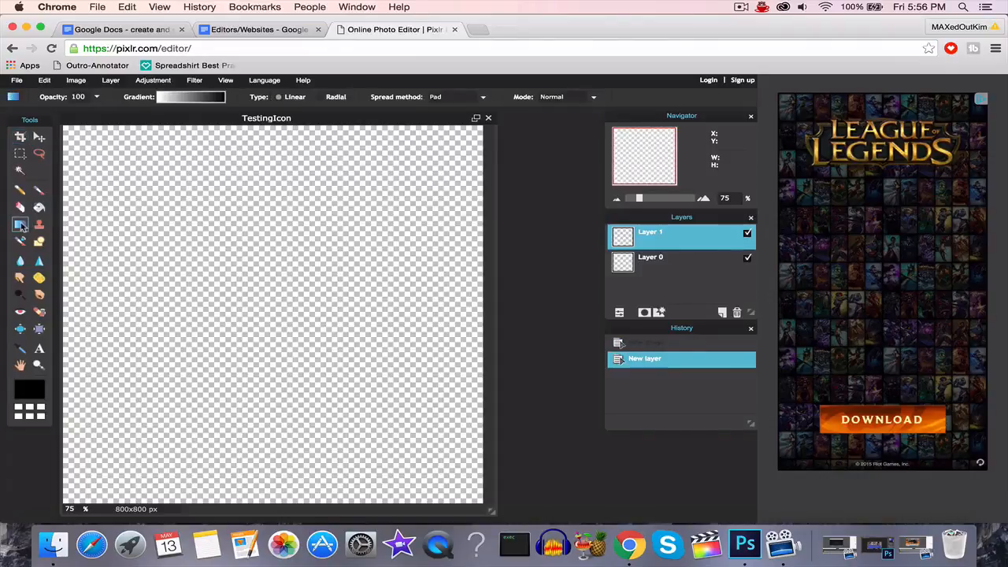
click(161, 97)
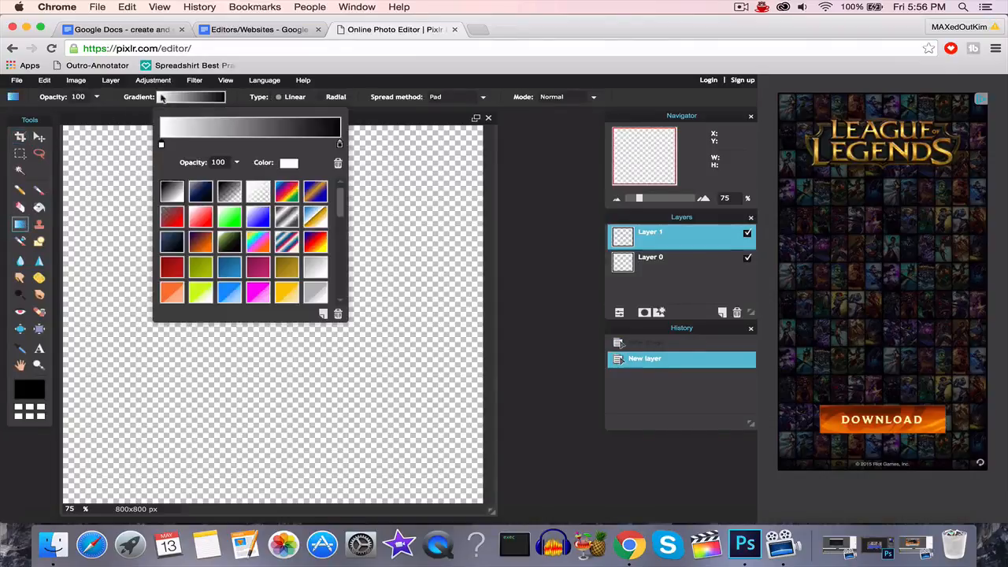
click(201, 190)
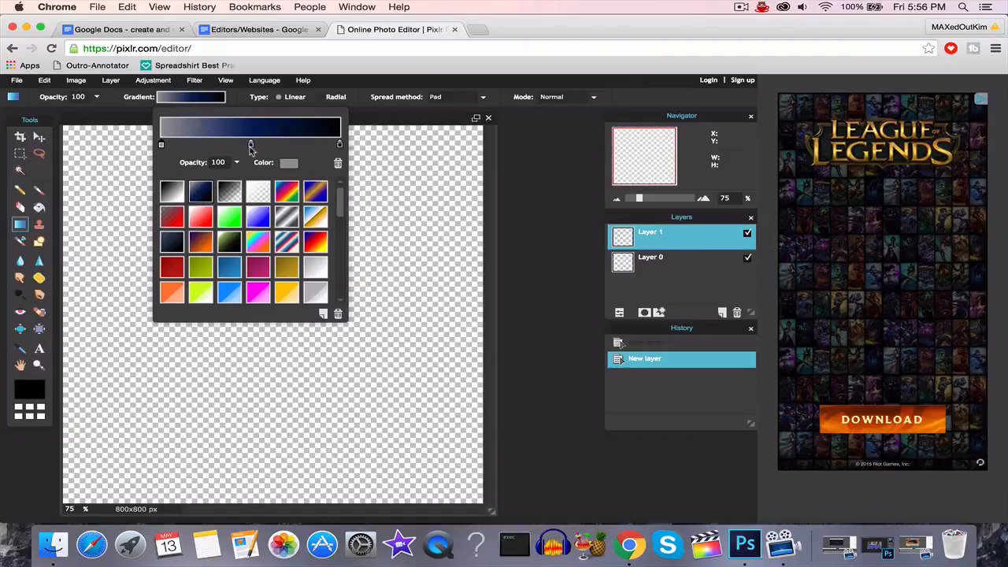
click(250, 146)
click(289, 164)
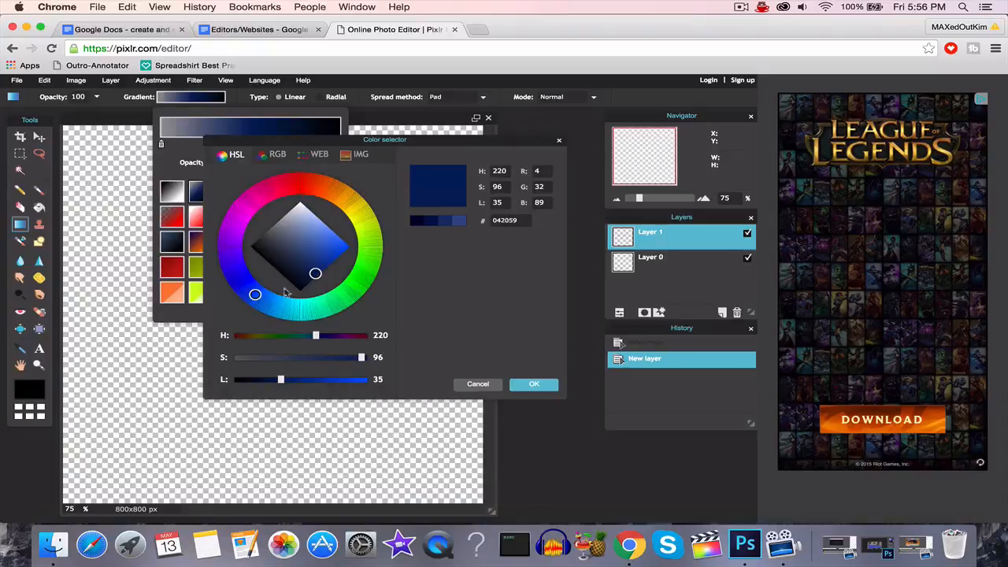
click(478, 385)
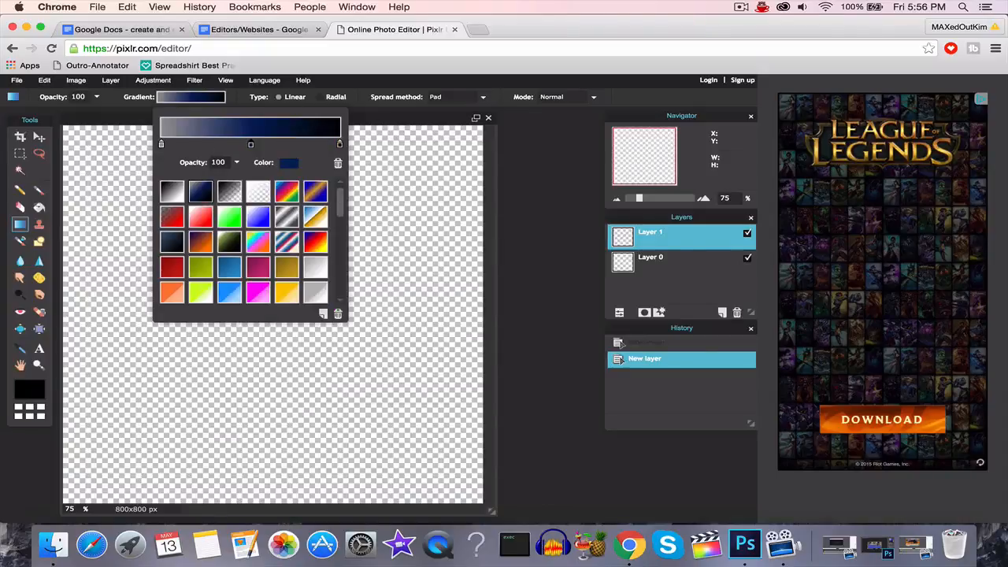
Fill the new layer with the linear gradient, running diagonally from the canvas's upper-left corner to its lower-right corner
click(516, 156)
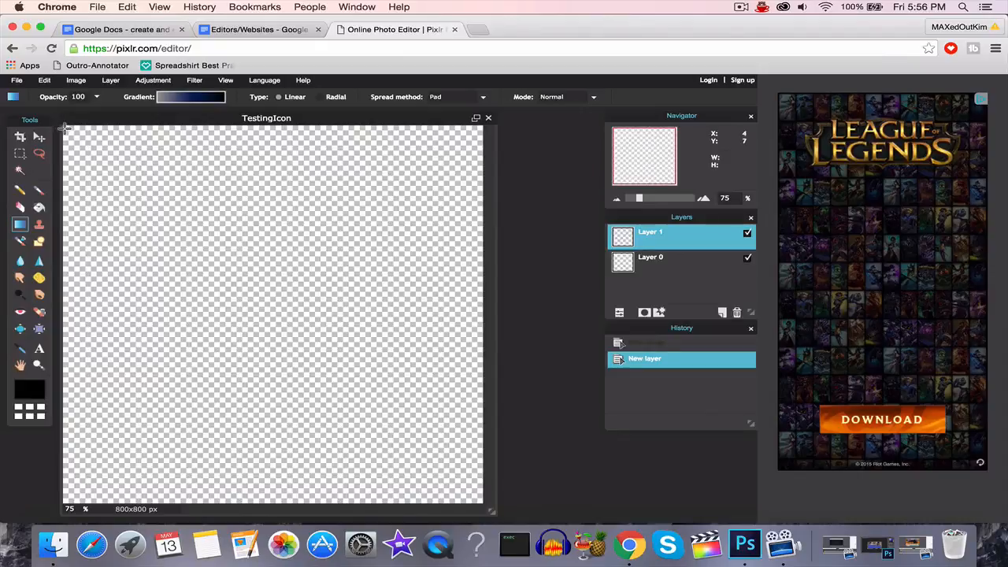
drag(68, 129, 514, 514)
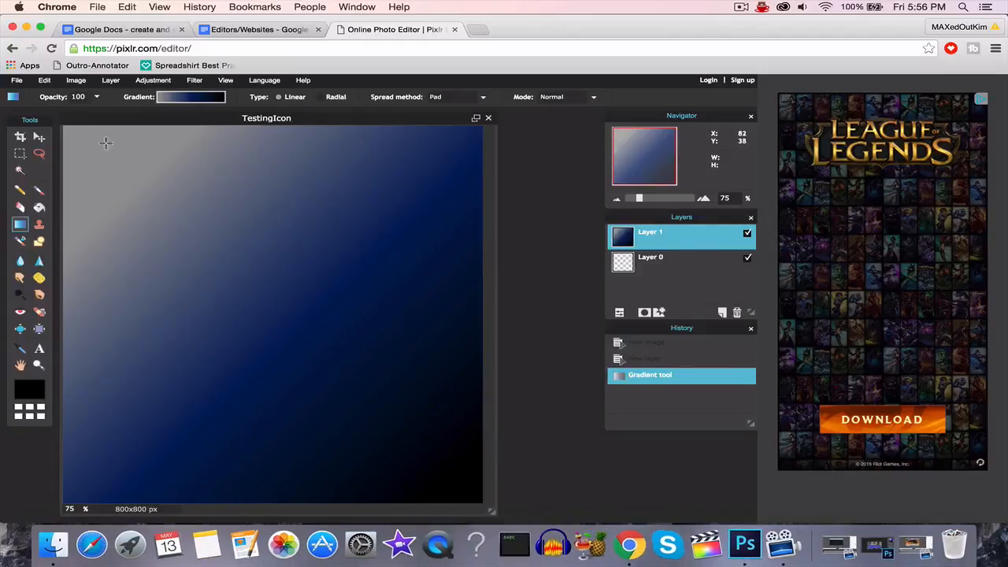
drag(92, 130, 505, 523)
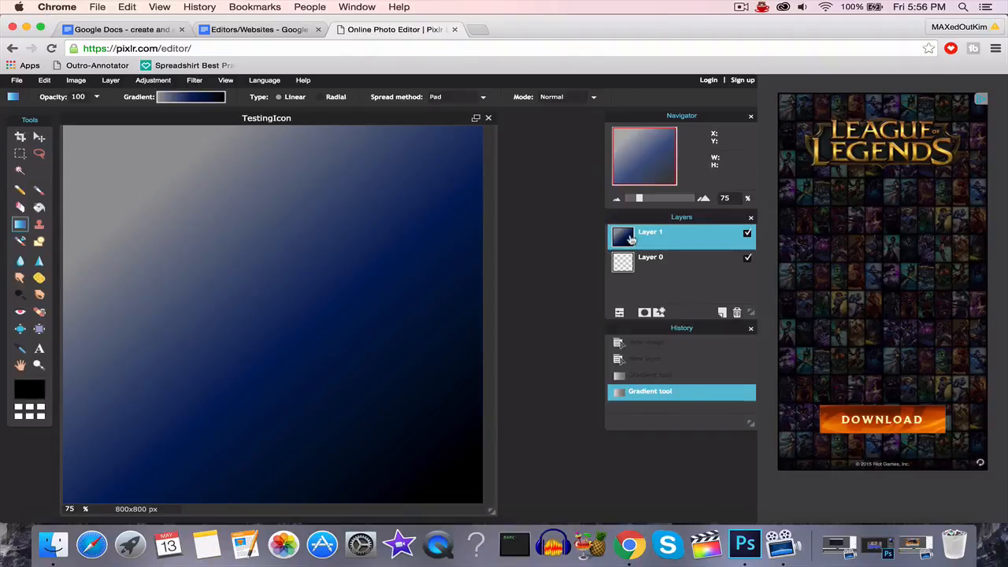
Add another layer above the gradient and place the text "M" left of the canvas centre
click(722, 313)
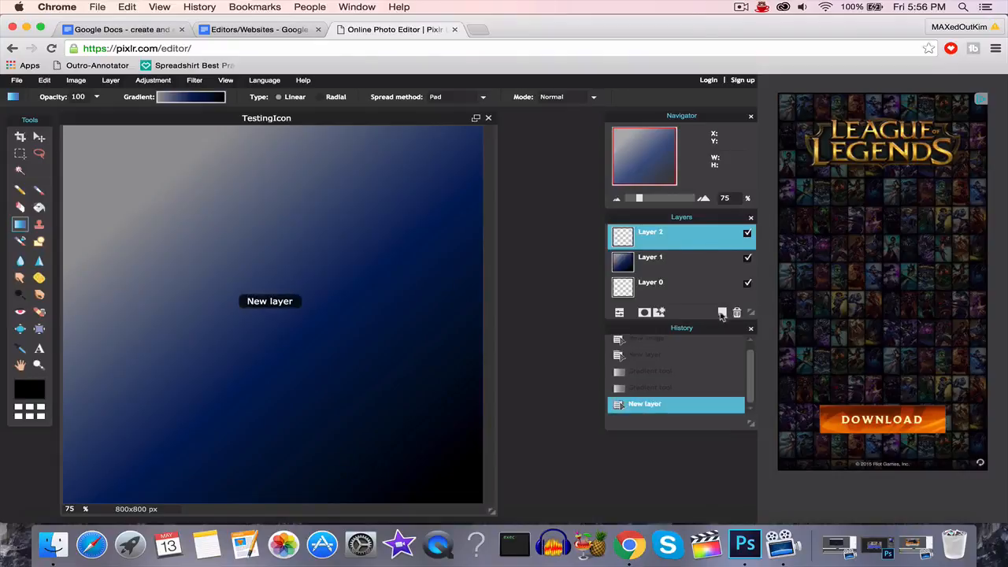
click(39, 349)
click(180, 288)
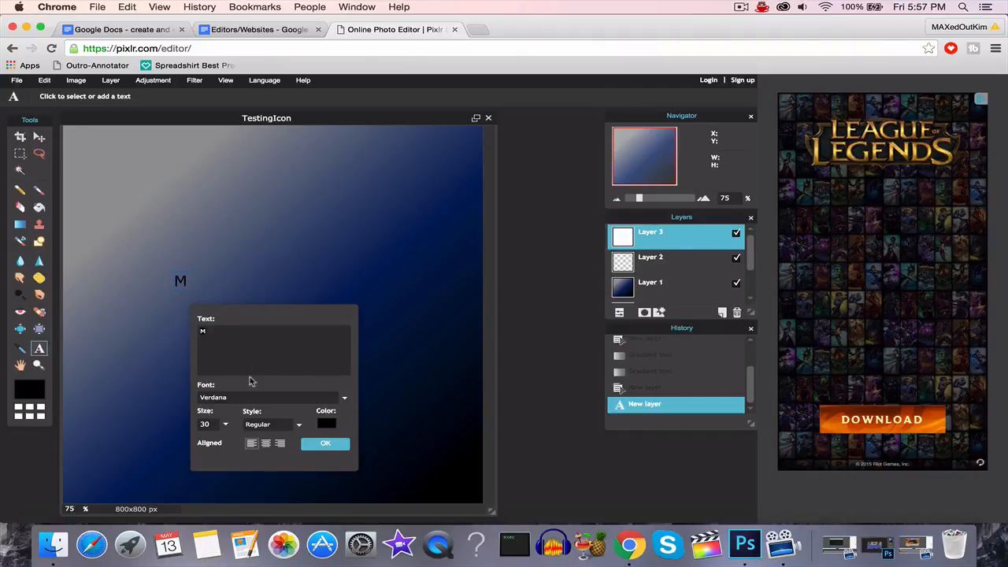
Set the M's font to Yuanti SC and its size to 130
click(247, 401)
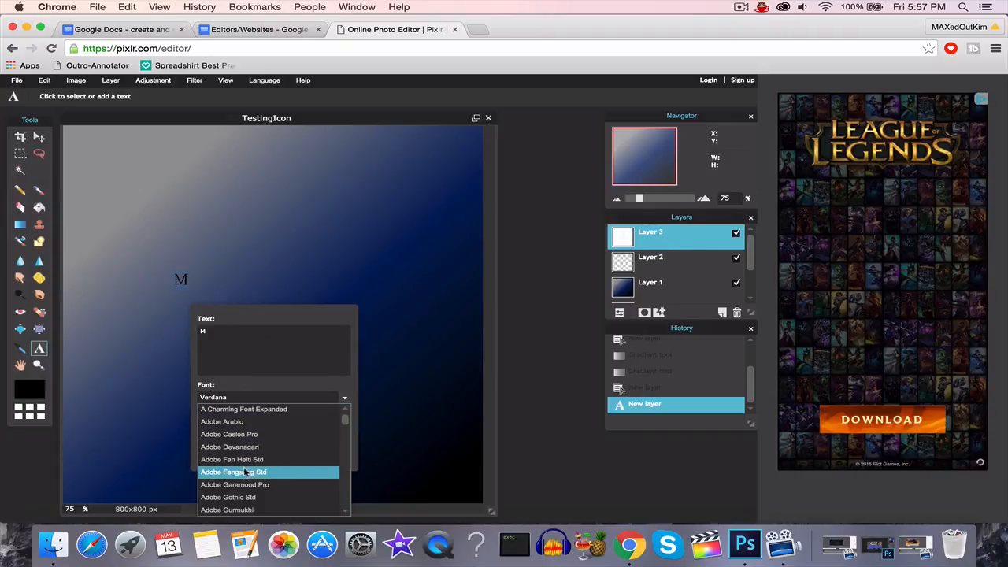
scroll(244, 472, down, 10)
click(229, 445)
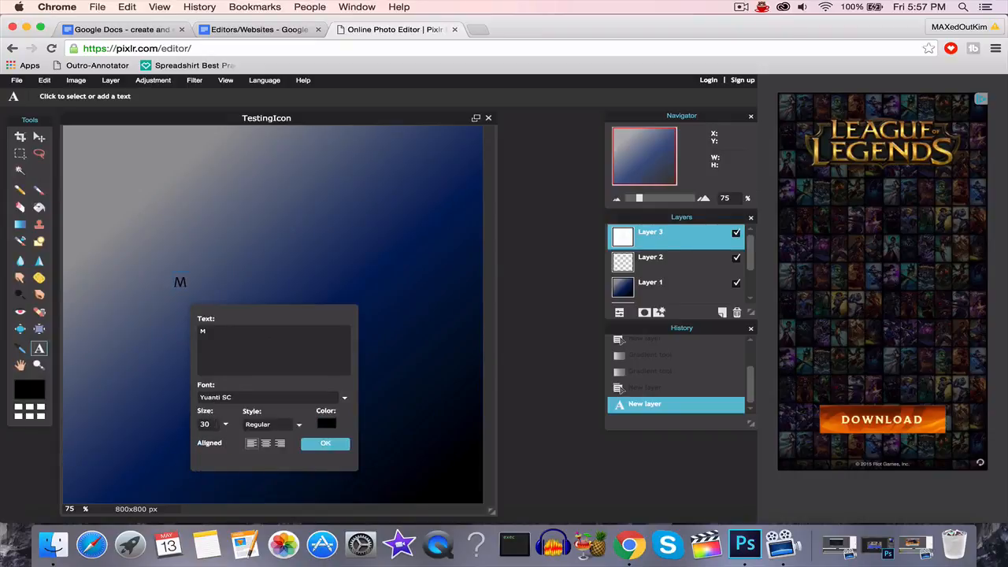
click(225, 426)
drag(183, 443, 268, 446)
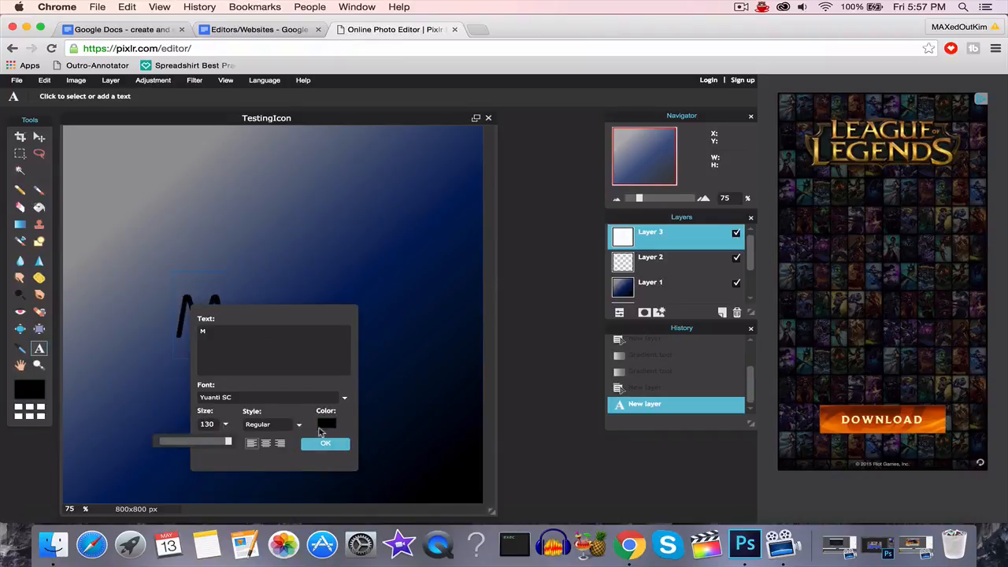
Change the M's text color to white and apply the text
click(328, 426)
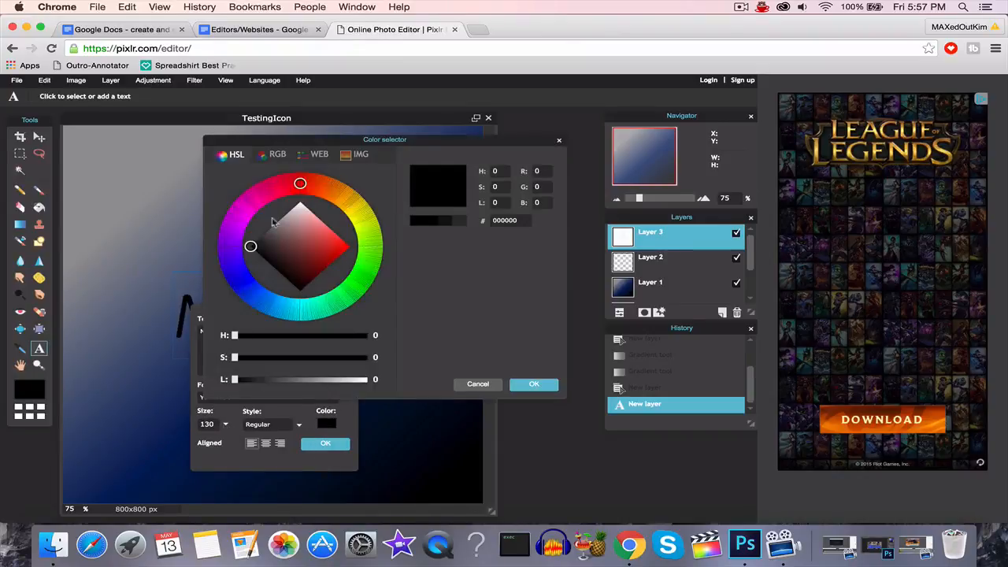
click(300, 203)
click(530, 384)
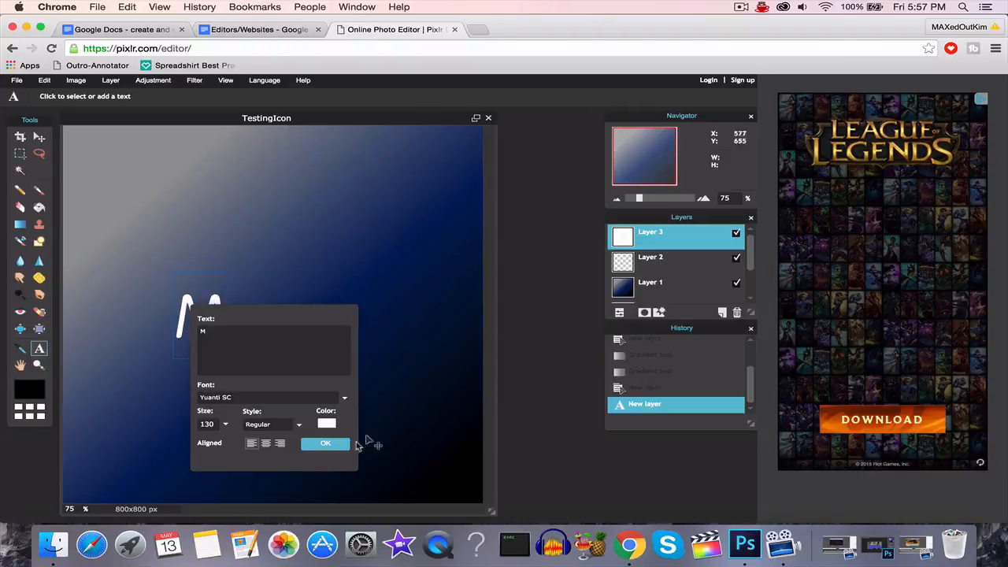
click(315, 444)
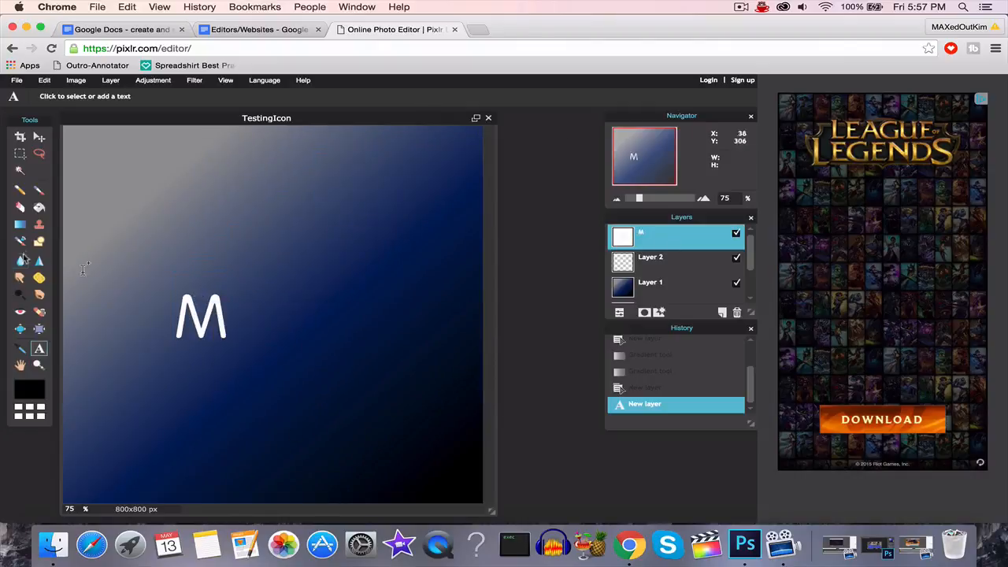
Move the M to the centre of the canvas and try to free transform it
click(40, 136)
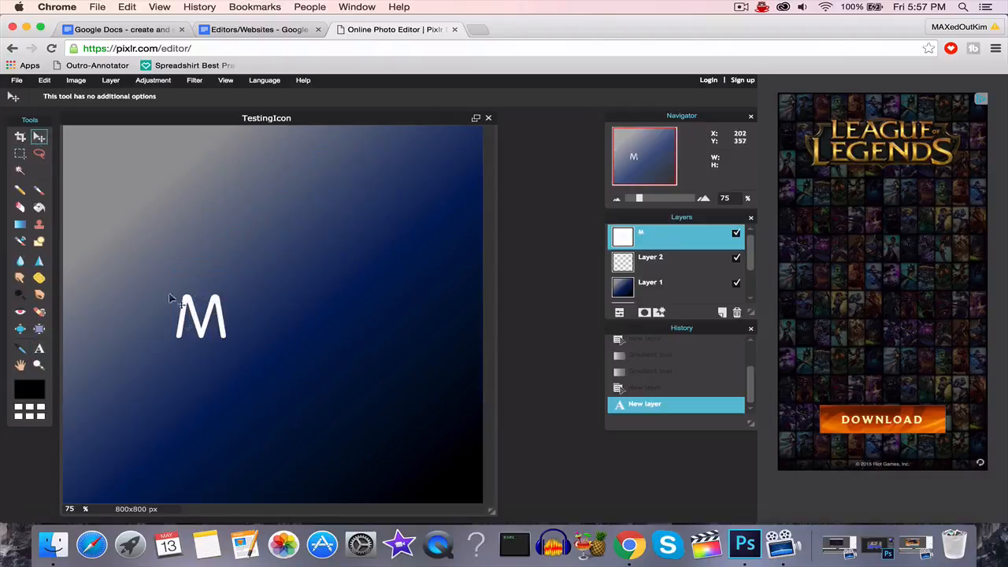
drag(201, 328, 260, 324)
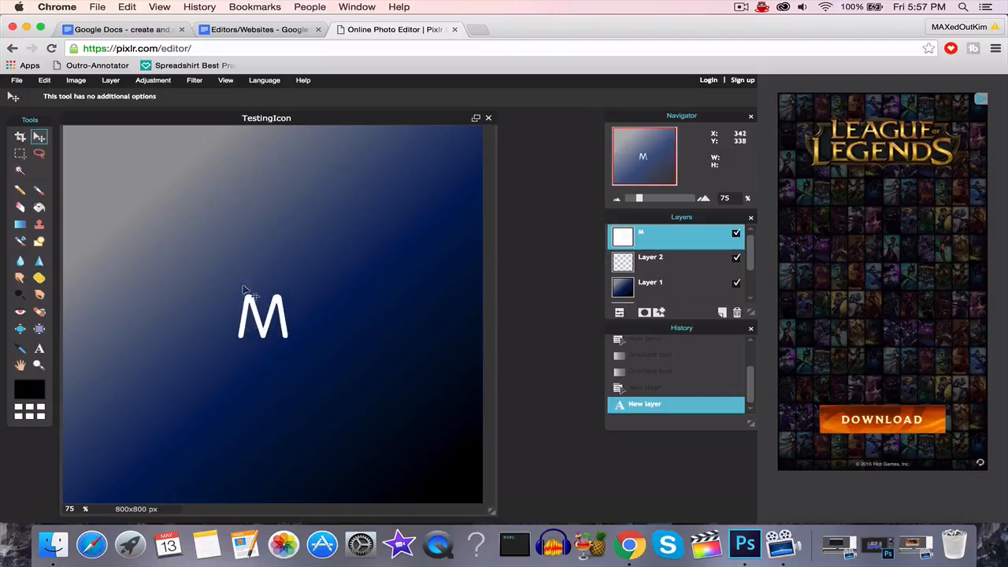
click(44, 81)
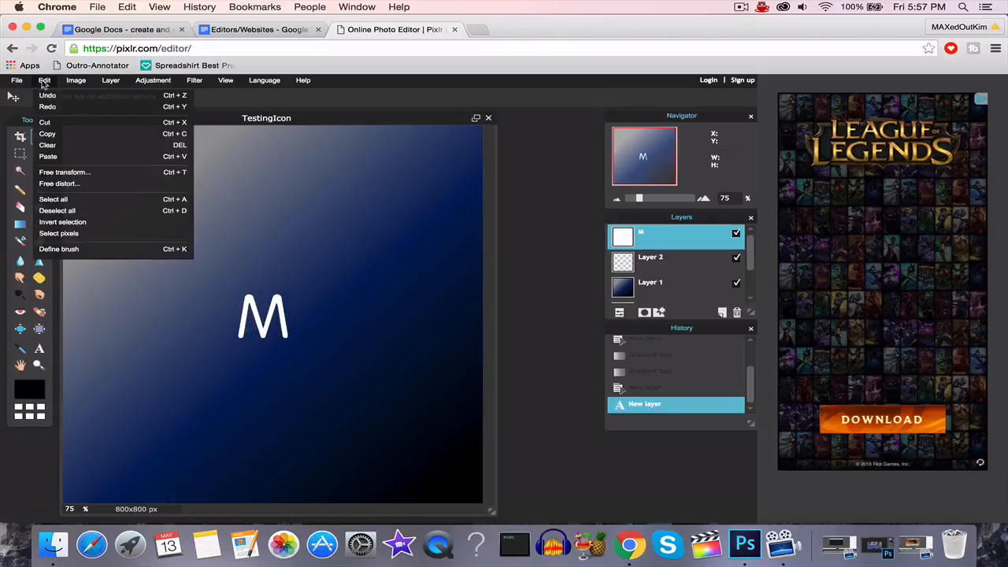
click(67, 173)
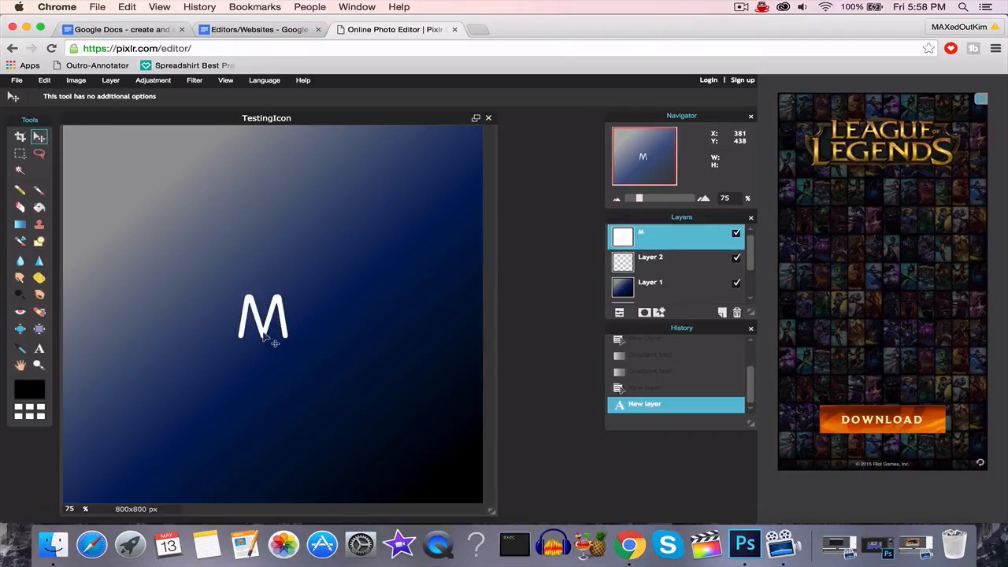
Rasterize the M text layer
right_click(709, 237)
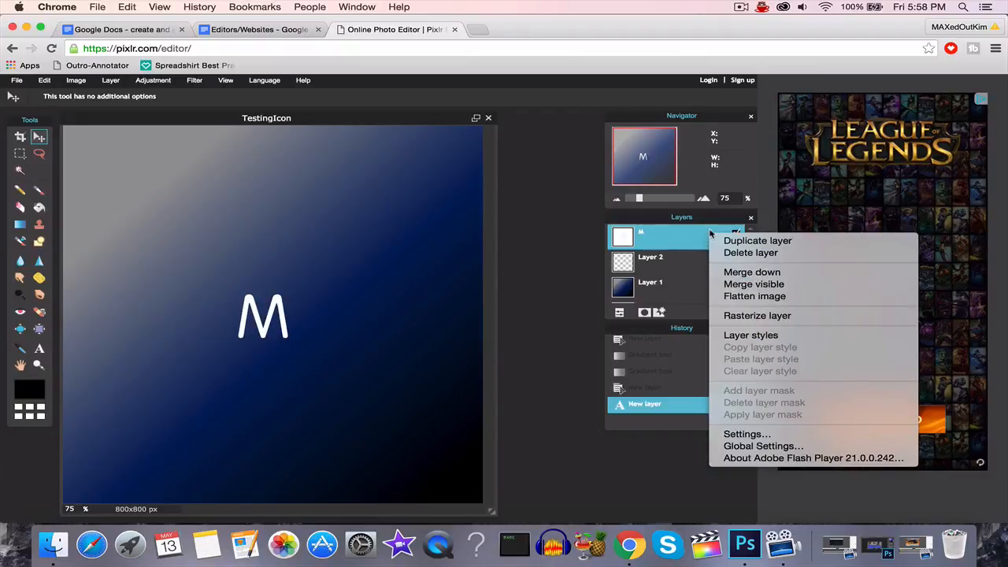
click(651, 238)
right_click(662, 240)
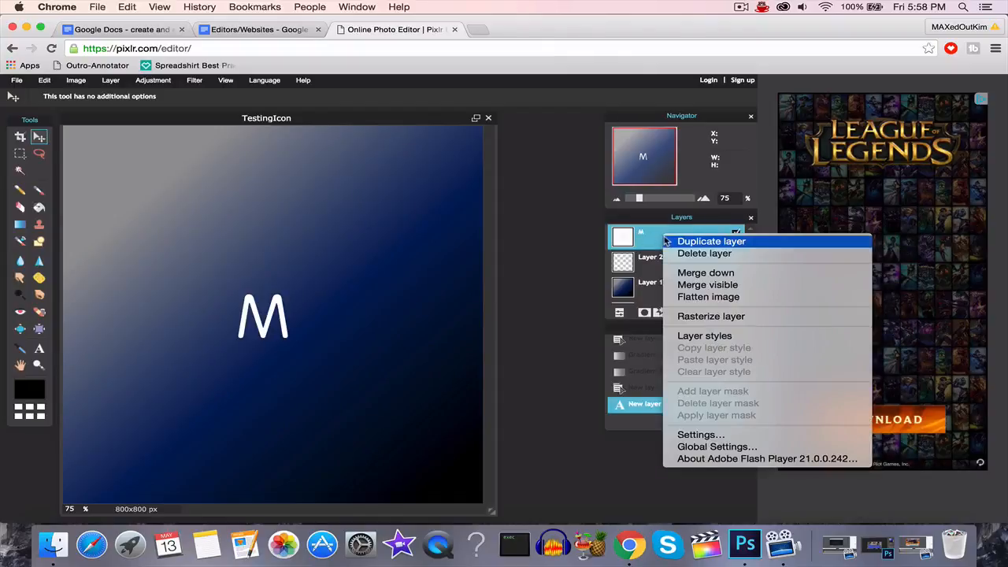
click(700, 317)
Free transform the rasterized M to about half the canvas width, rotate it slightly clockwise, and apply the changes
click(52, 81)
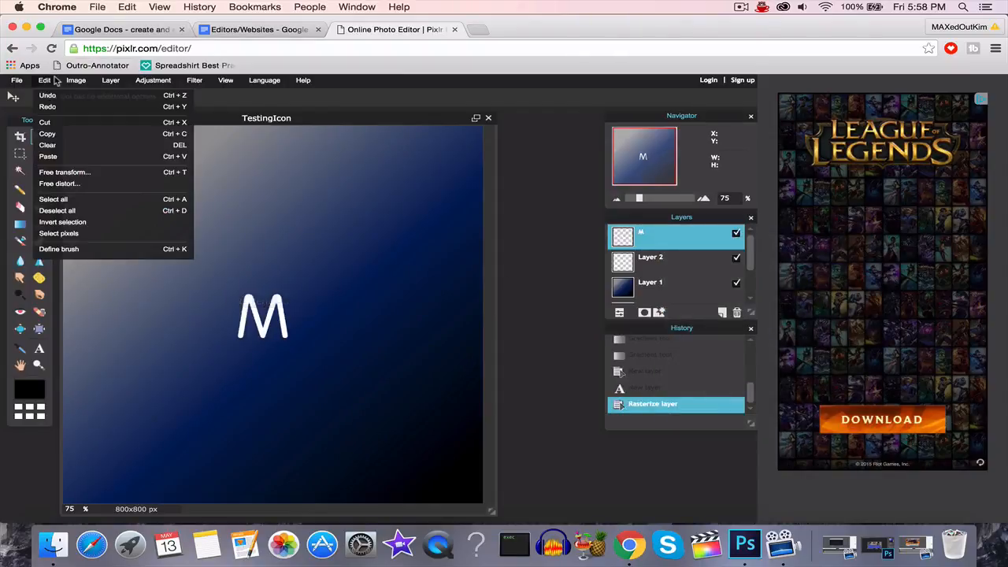
click(67, 172)
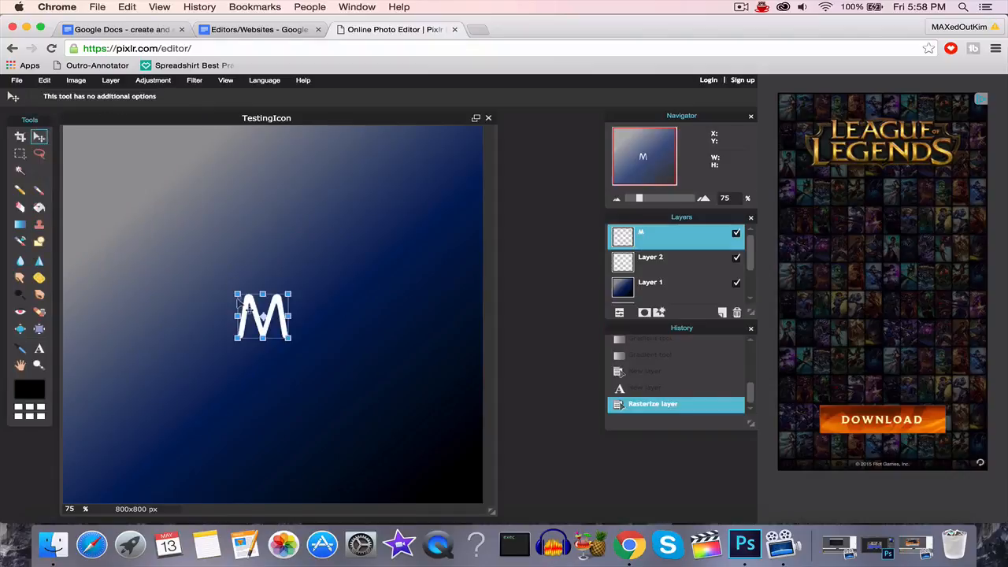
drag(238, 298, 109, 149)
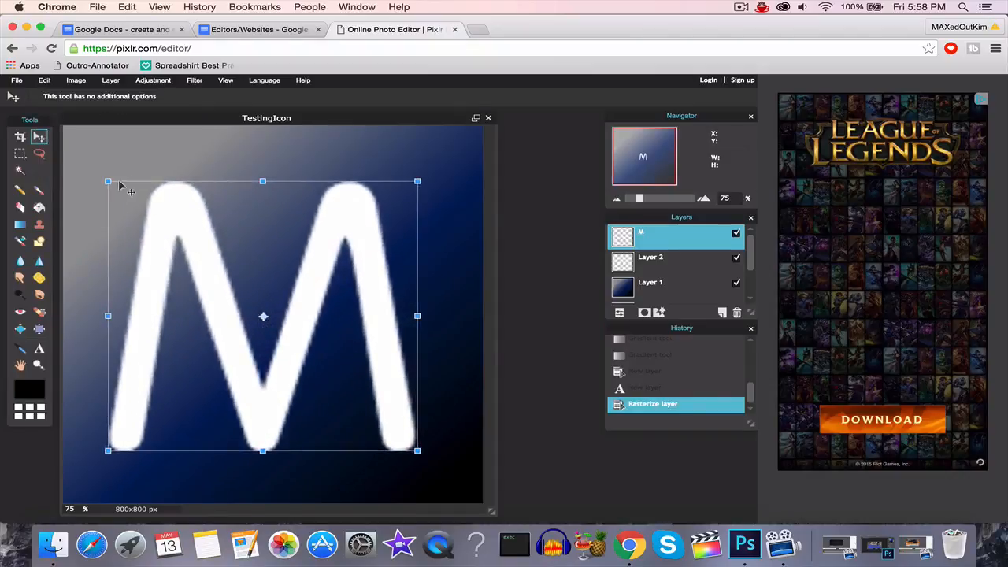
drag(109, 181, 93, 222)
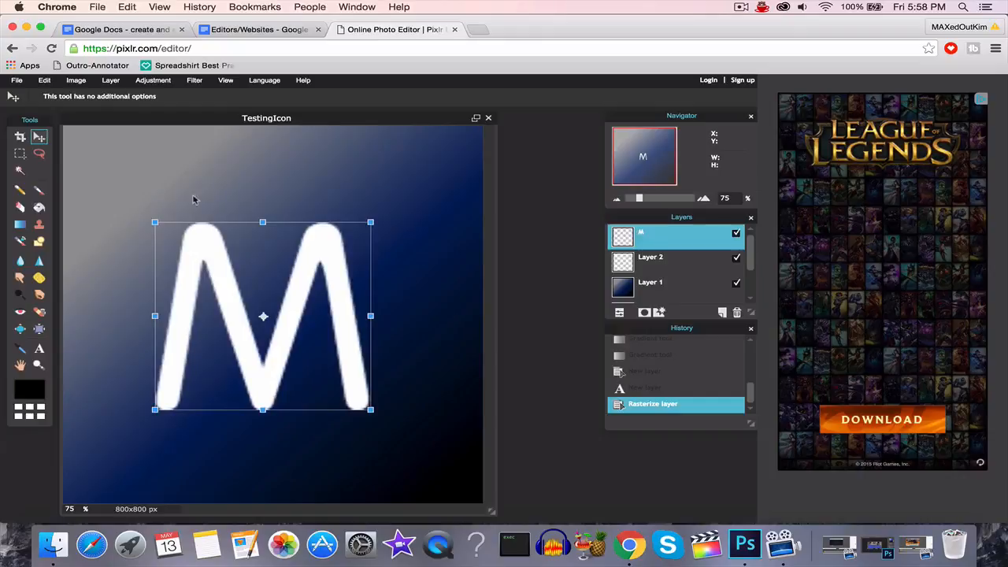
mouse_move(147, 215)
mouse_down()
mouse_move(158, 206)
mouse_move(148, 213)
mouse_up()
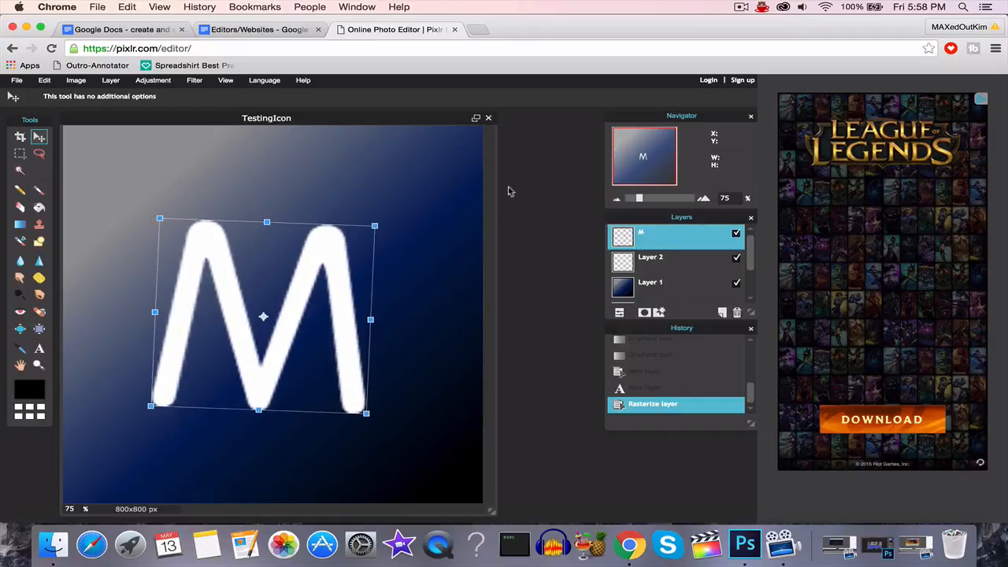
click(533, 200)
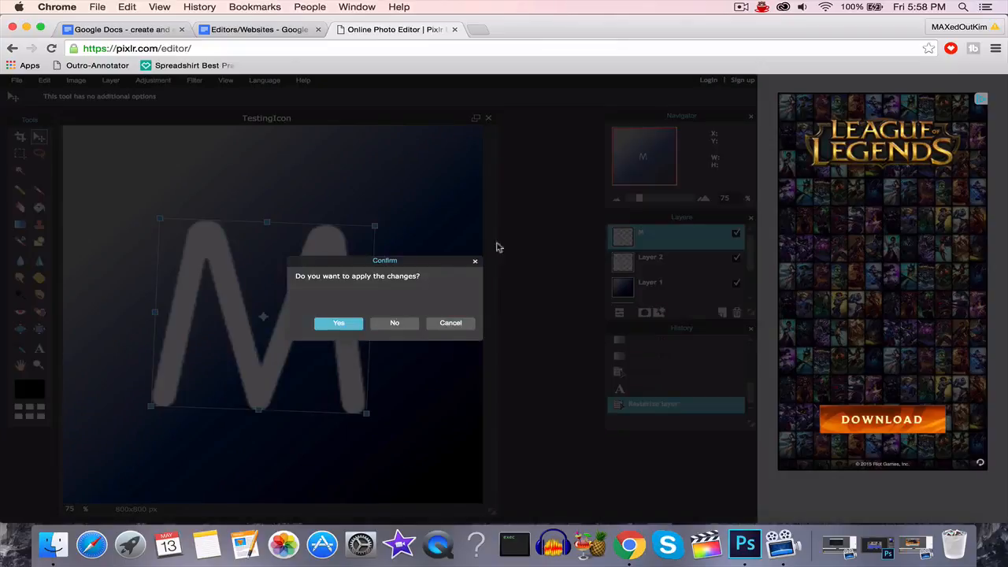
click(337, 325)
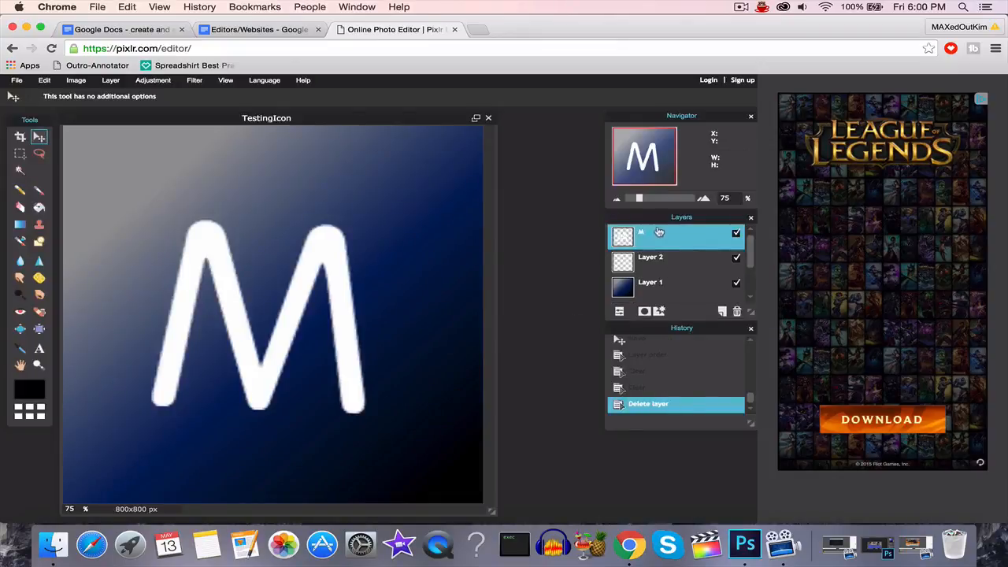
Add a new layer and place a second text M over the left leg of the large white M
click(722, 312)
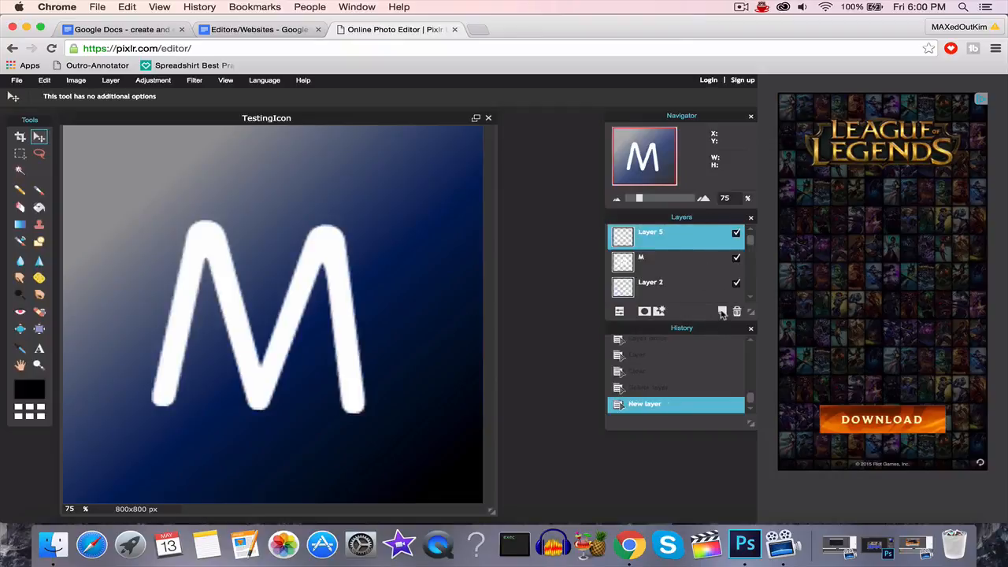
click(39, 349)
click(155, 329)
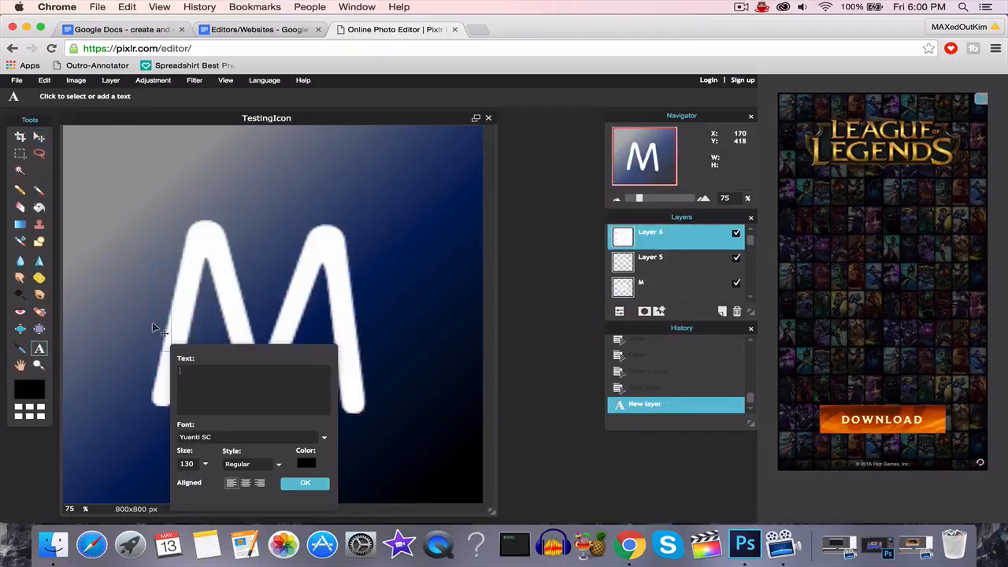
text(M)
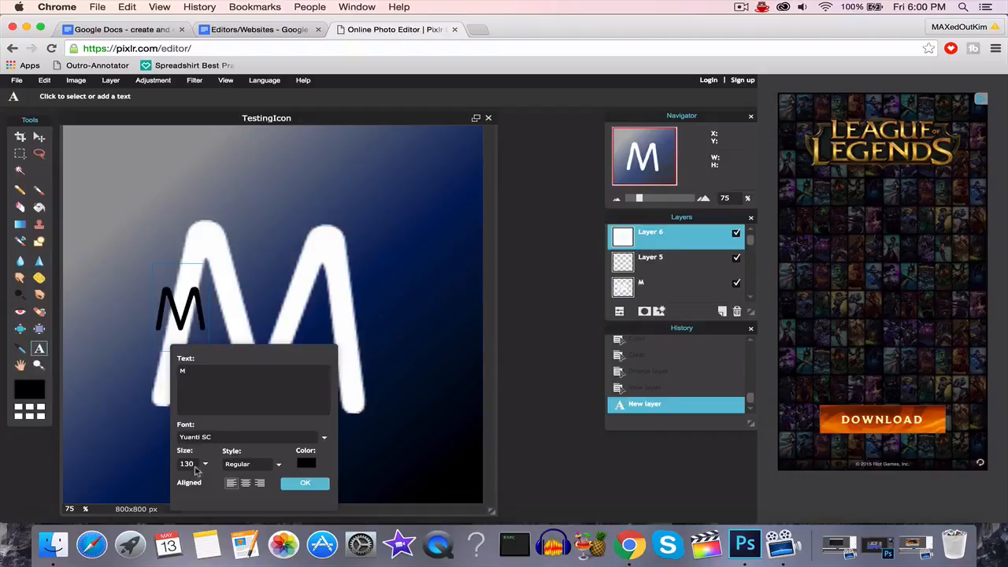
Try white as the second M's text color and set it back to black (000000)
click(303, 462)
click(257, 197)
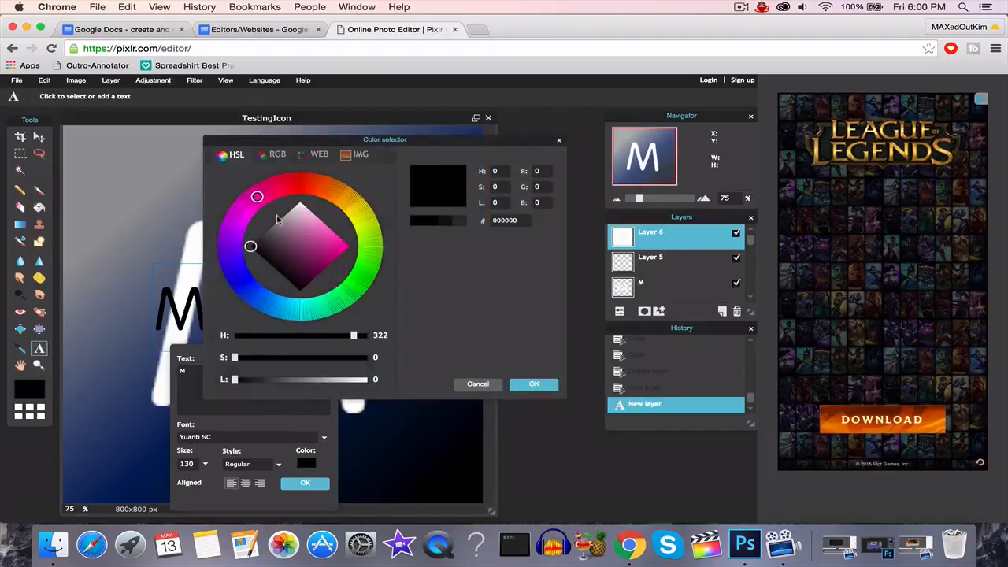
drag(299, 214, 303, 197)
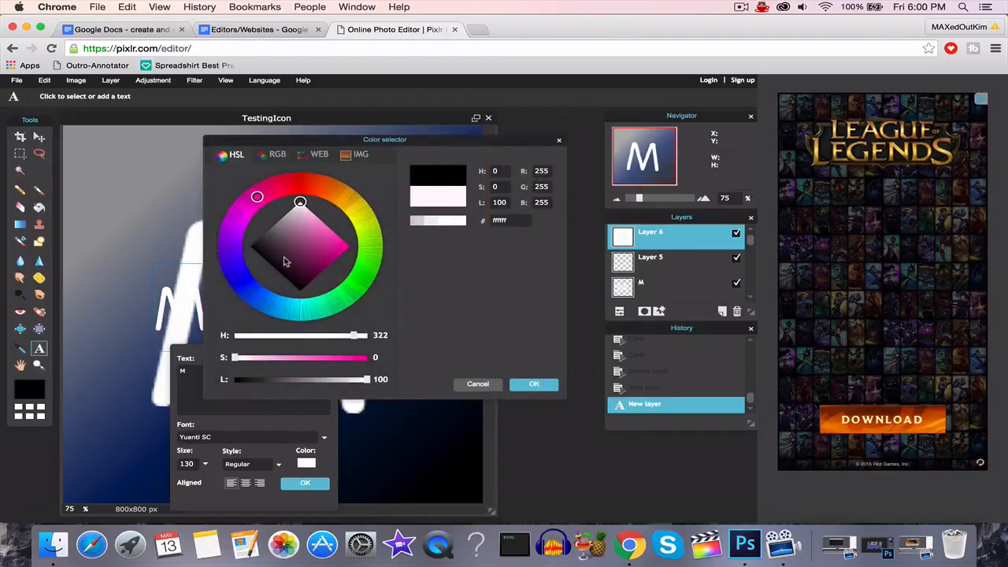
drag(288, 260, 231, 251)
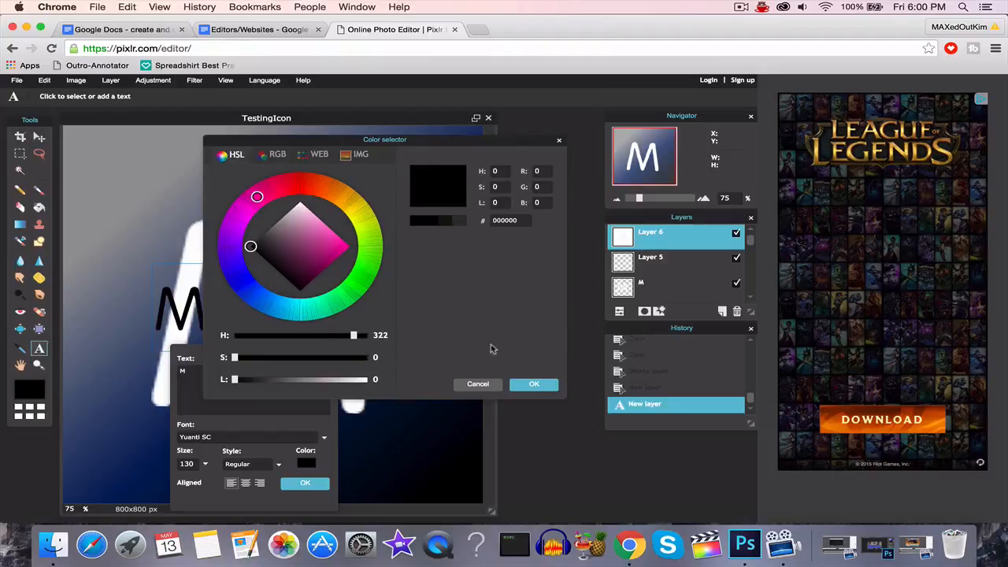
click(534, 383)
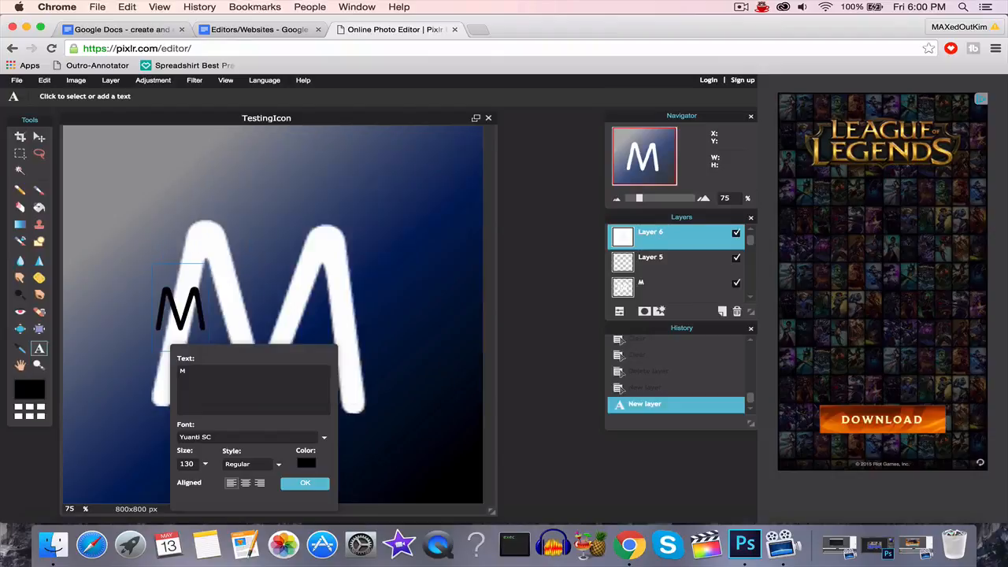
Apply the black M text and rasterize its layer
click(305, 482)
right_click(682, 237)
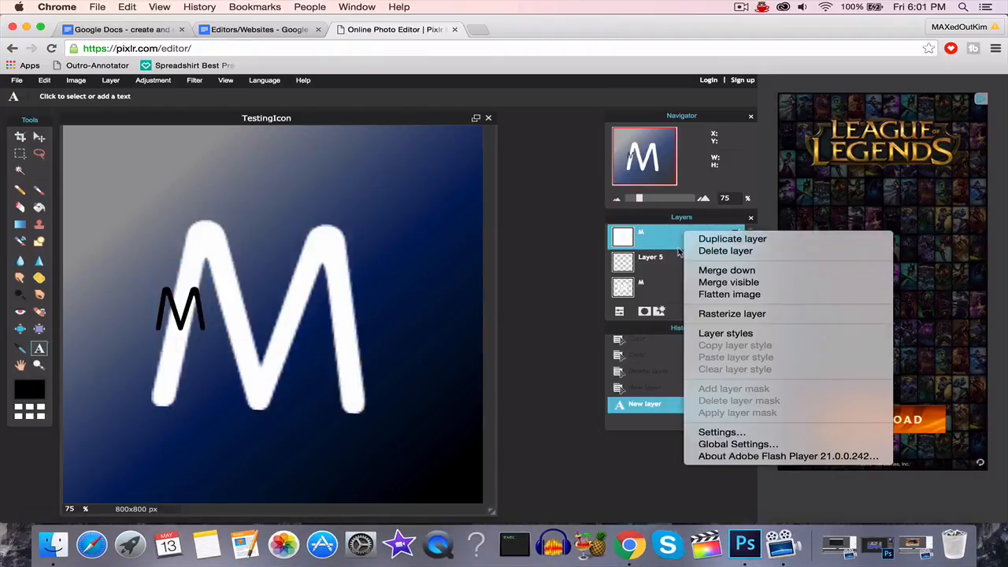
click(729, 314)
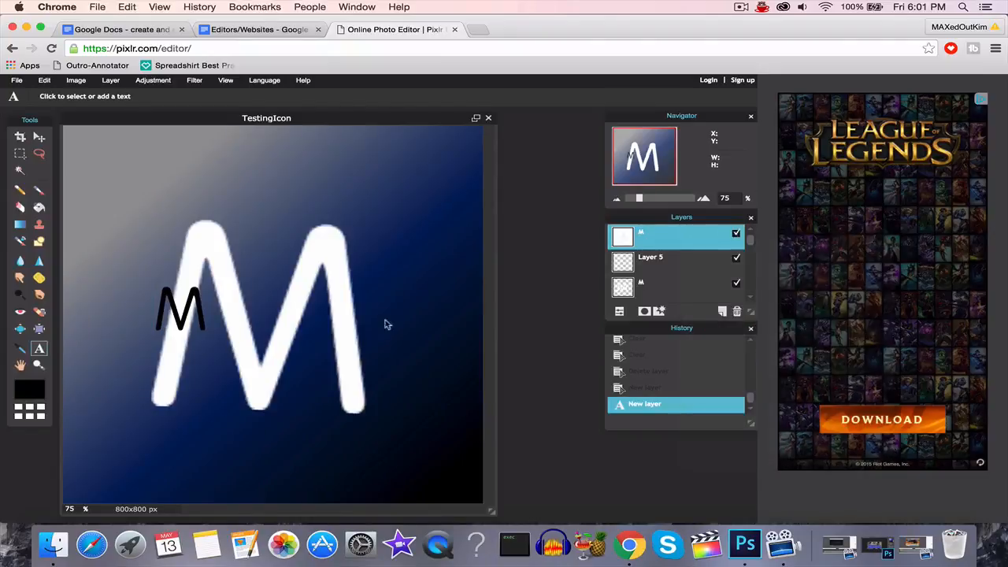
Free transform the black M to the size of the white M and position it directly over it
click(45, 81)
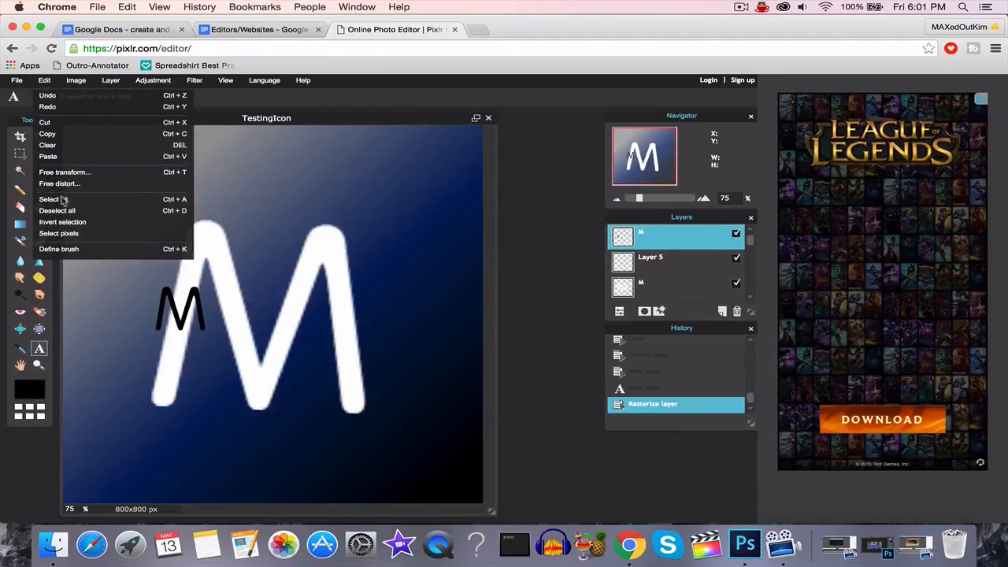
click(67, 171)
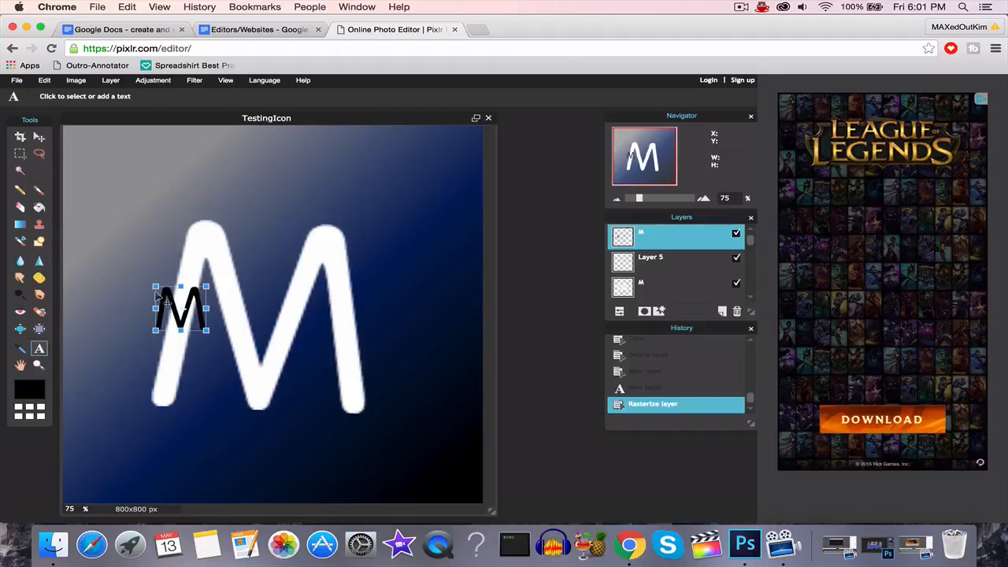
drag(153, 286, 116, 253)
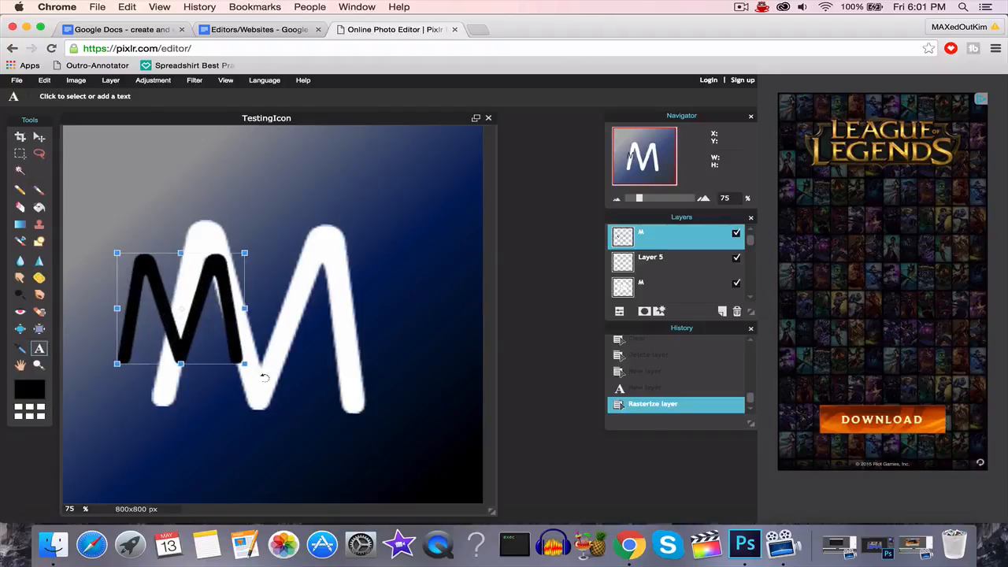
drag(245, 364, 286, 402)
drag(187, 364, 269, 373)
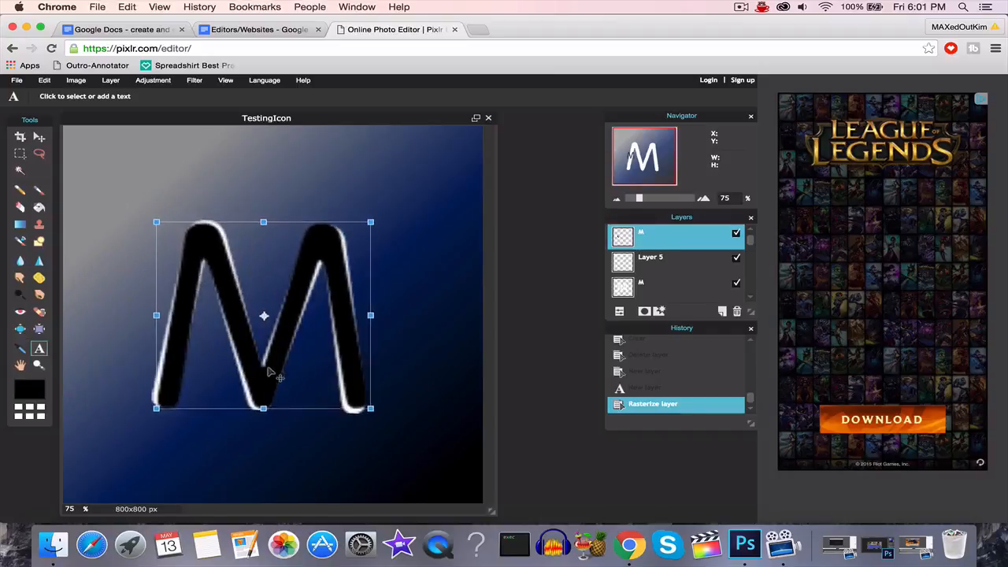
click(284, 191)
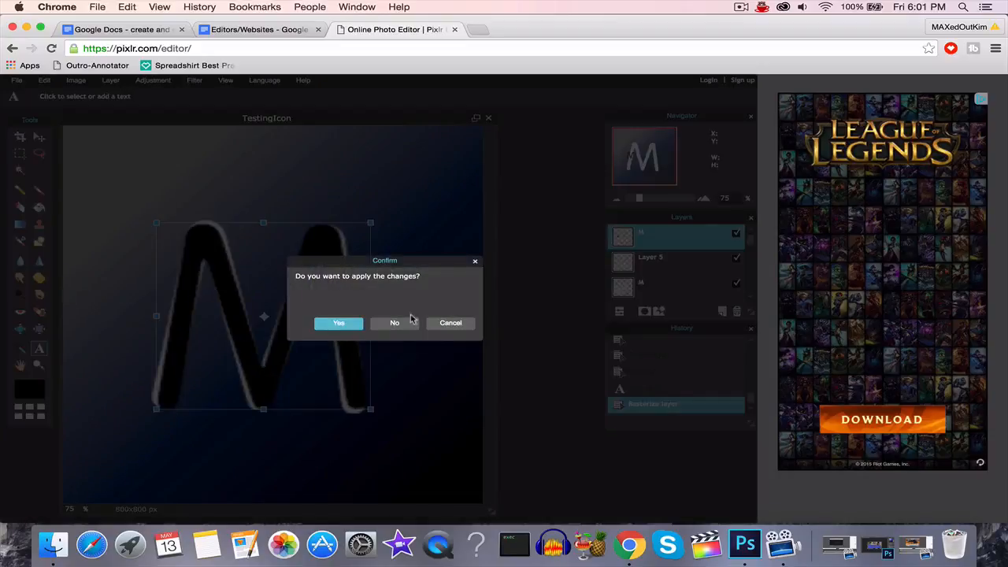
click(444, 325)
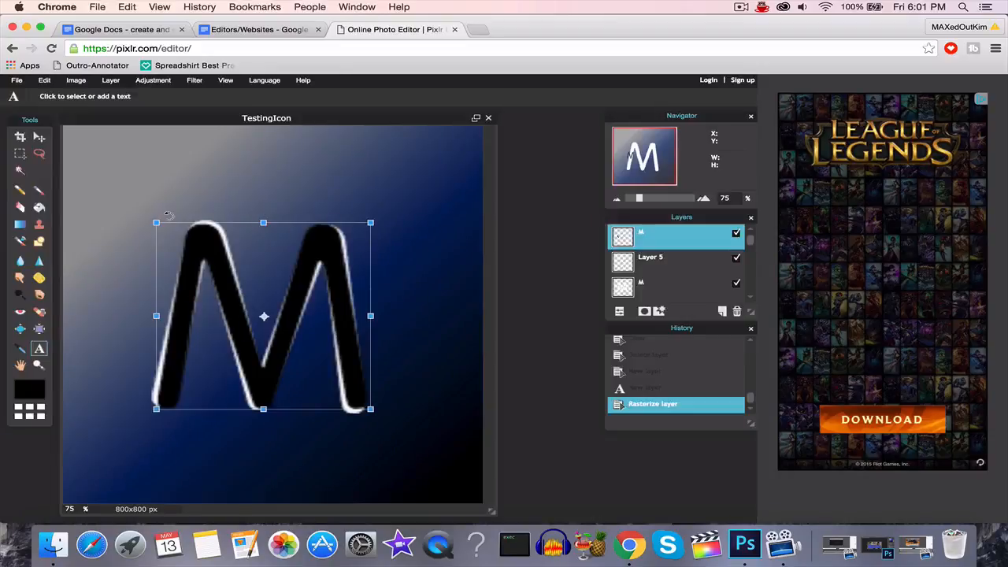
Rotate the black M slightly clockwise to match the white M, offset it slightly to the left, and apply the transform
mouse_move(167, 216)
mouse_down()
mouse_move(174, 208)
mouse_move(168, 214)
mouse_up()
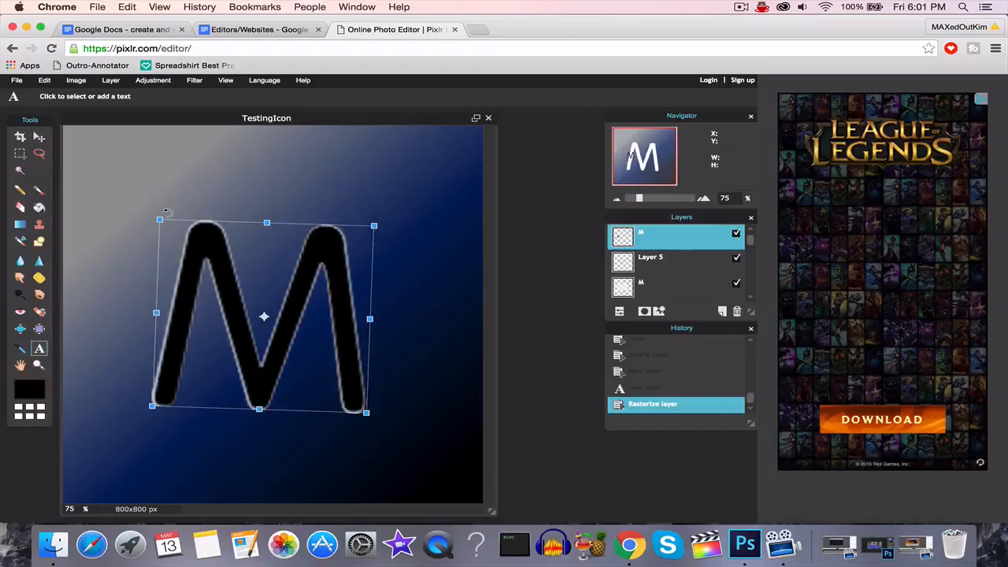
drag(286, 348, 274, 349)
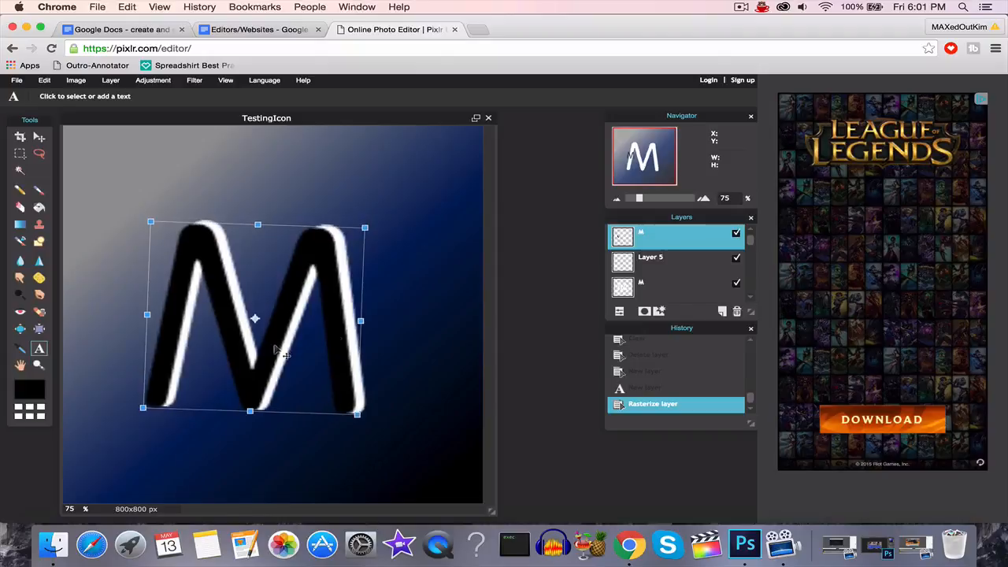
click(540, 241)
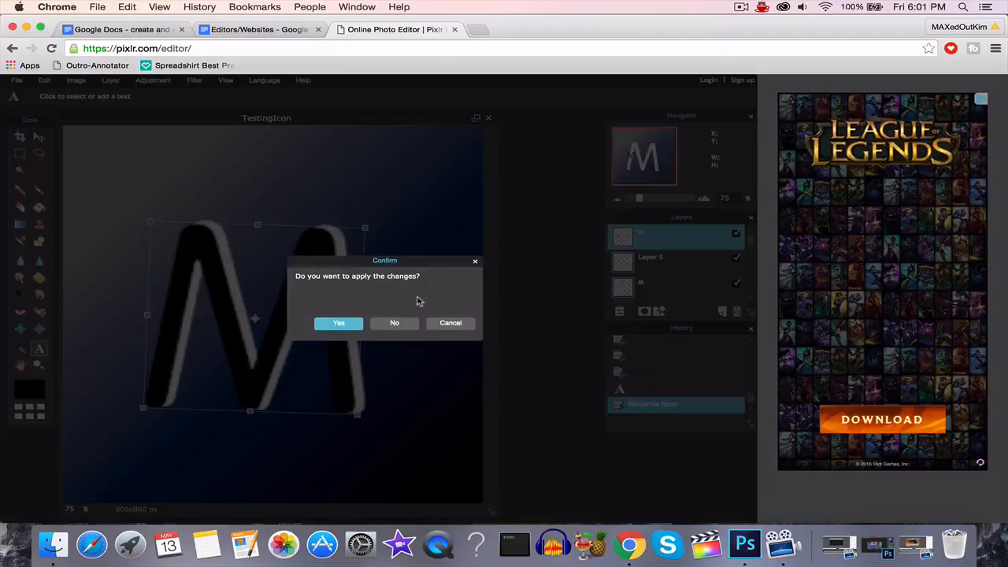
click(339, 323)
Arrange the layers so the white M sits above the black M, and delete the empty Layer 5
drag(653, 255, 662, 238)
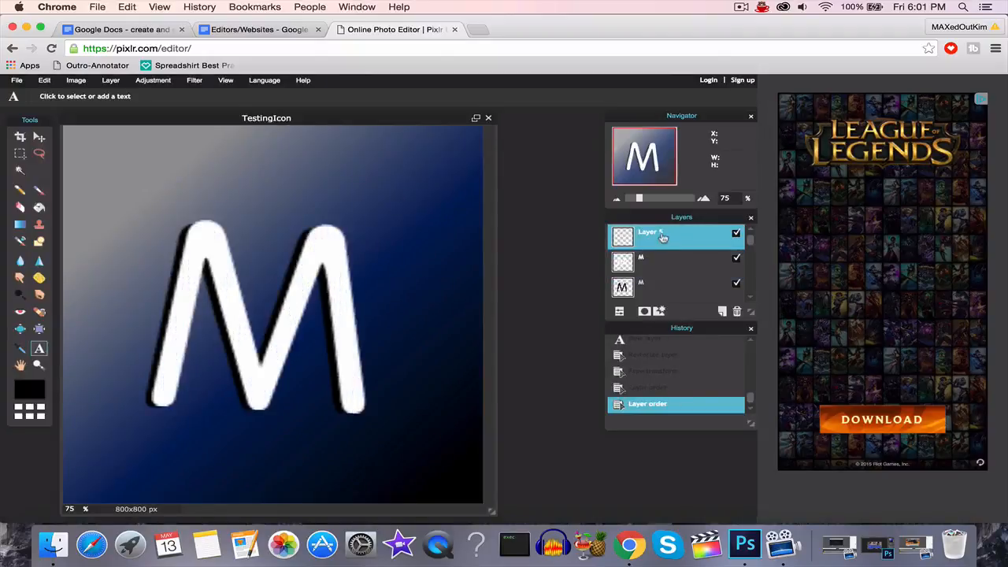
click(737, 312)
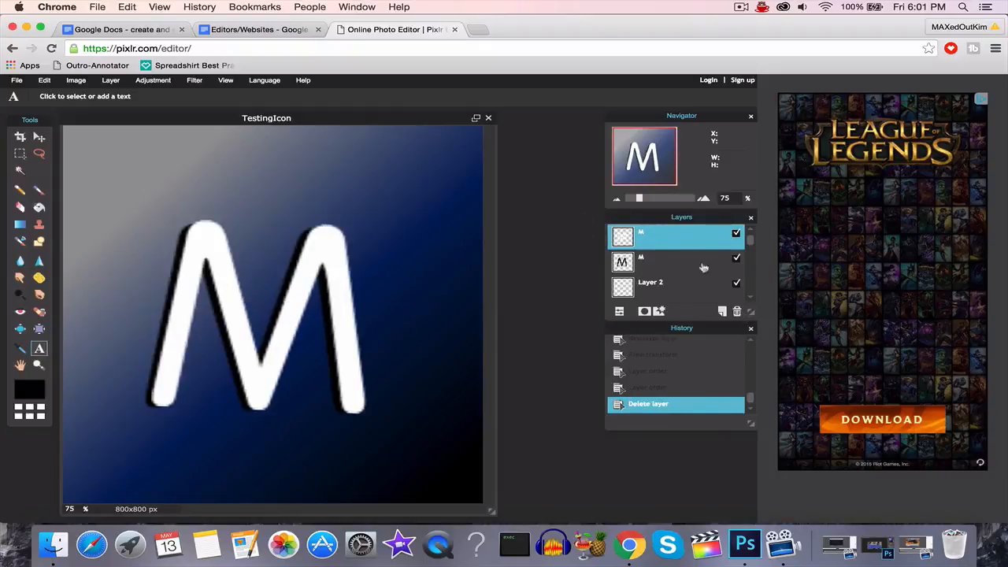
Add a Bevel layer style to the white M with distance 32 and size 30
click(661, 311)
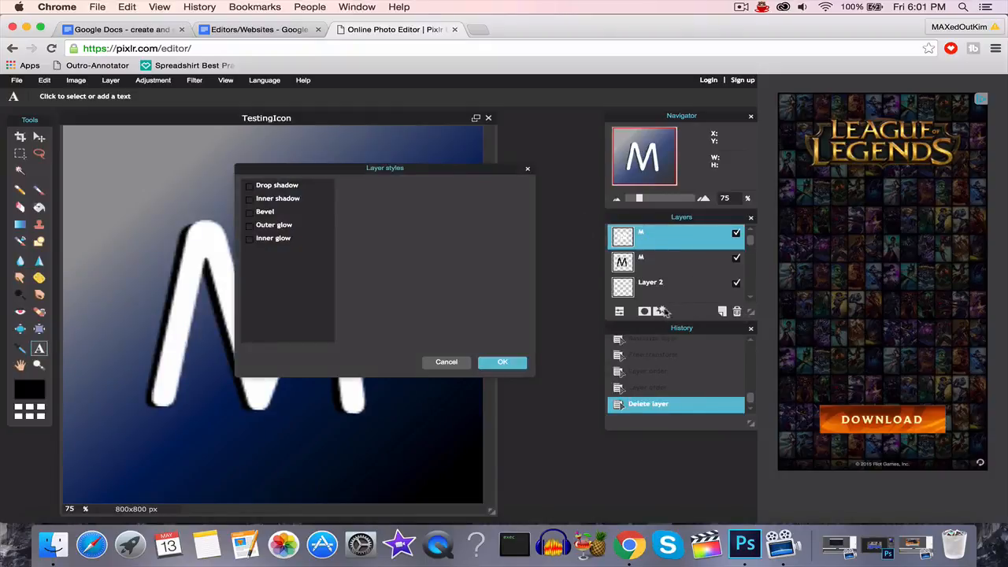
drag(391, 169, 531, 154)
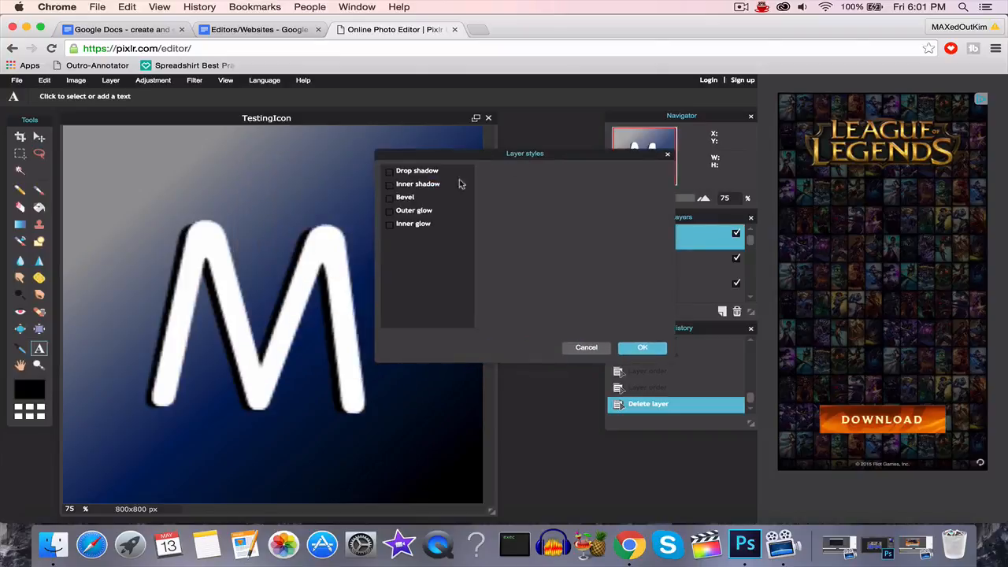
click(390, 198)
click(405, 198)
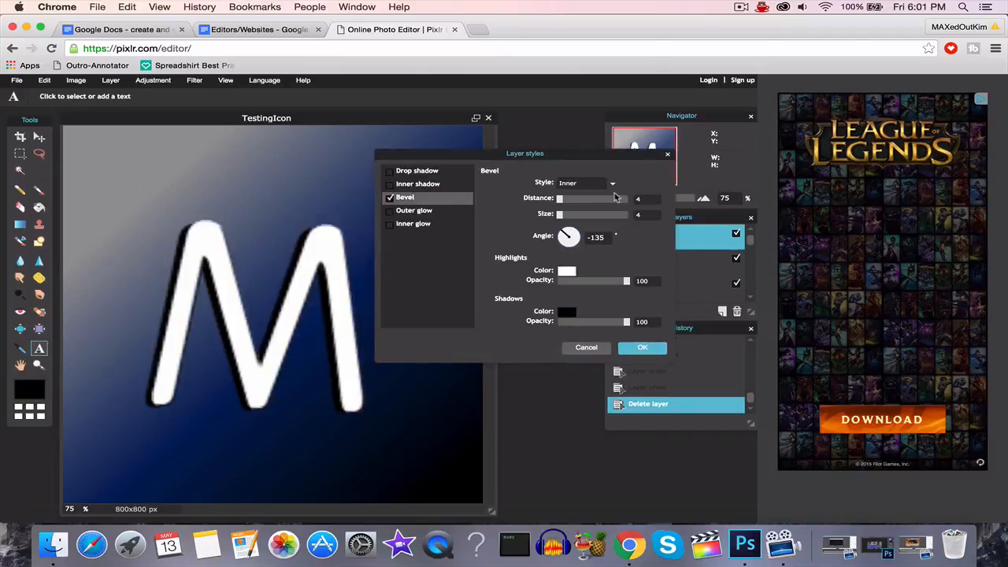
mouse_move(561, 200)
mouse_down()
mouse_move(588, 202)
mouse_move(578, 216)
mouse_up()
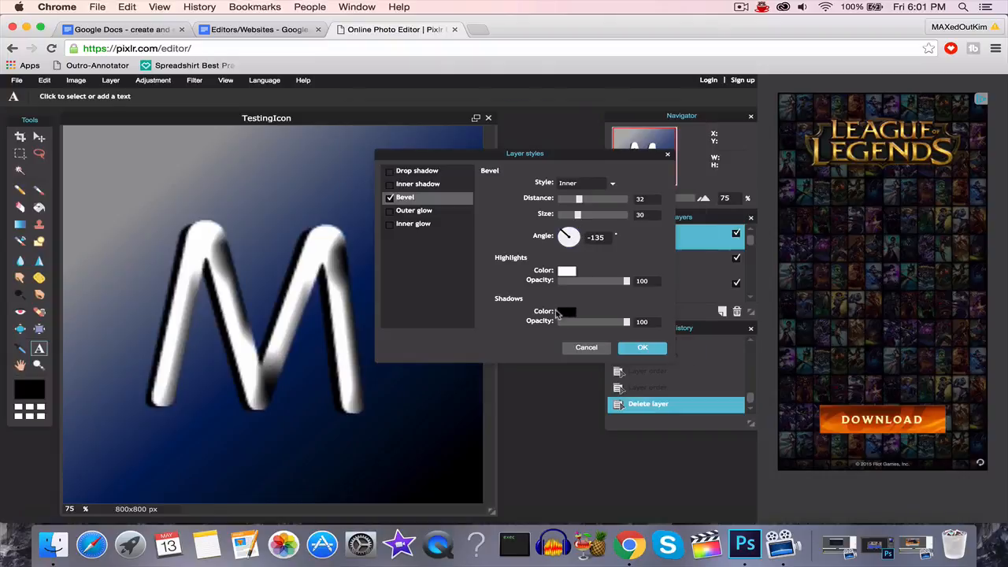
Set the bevel's shadow color to blue (0004ff)
click(567, 313)
click(385, 244)
drag(444, 220, 490, 211)
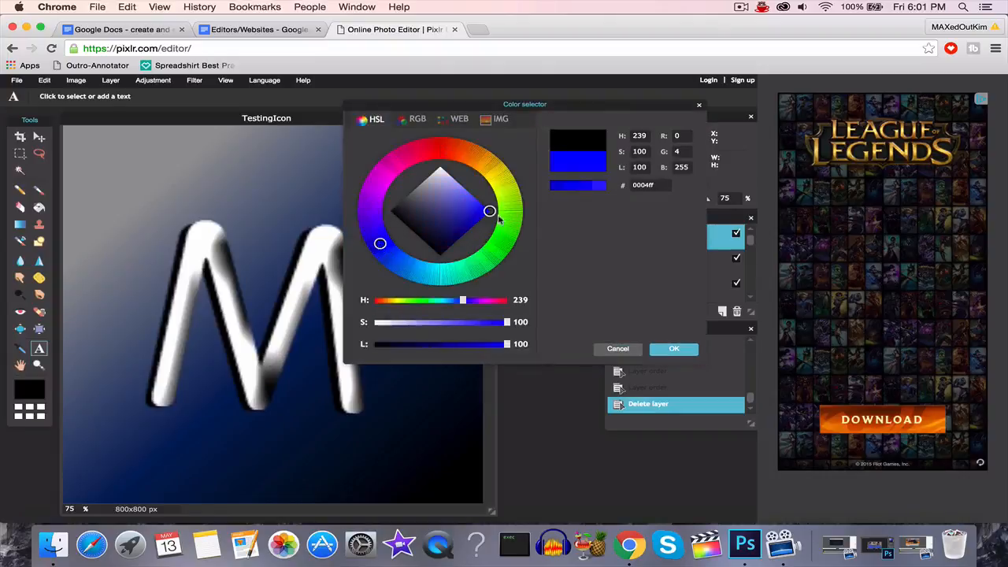
click(674, 349)
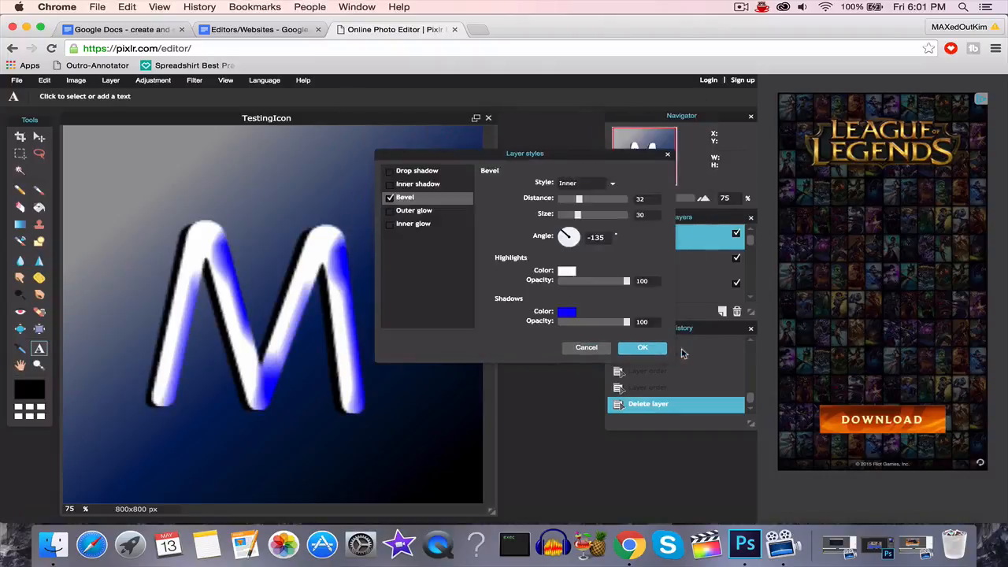
Set the bevel's highlight color to blue and its highlight opacity to 26
click(603, 283)
drag(598, 285, 685, 285)
click(567, 273)
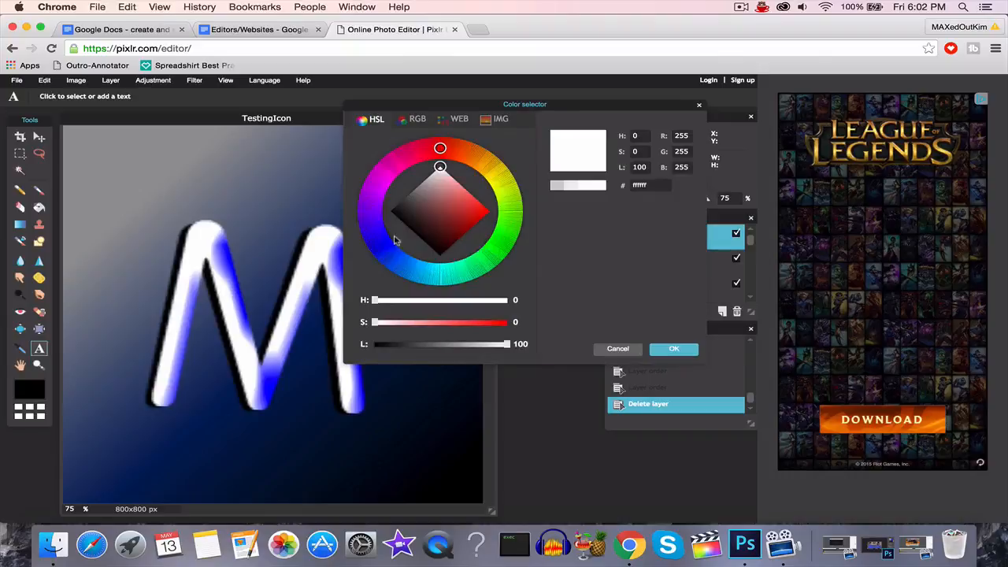
click(375, 233)
drag(434, 220, 576, 289)
click(675, 350)
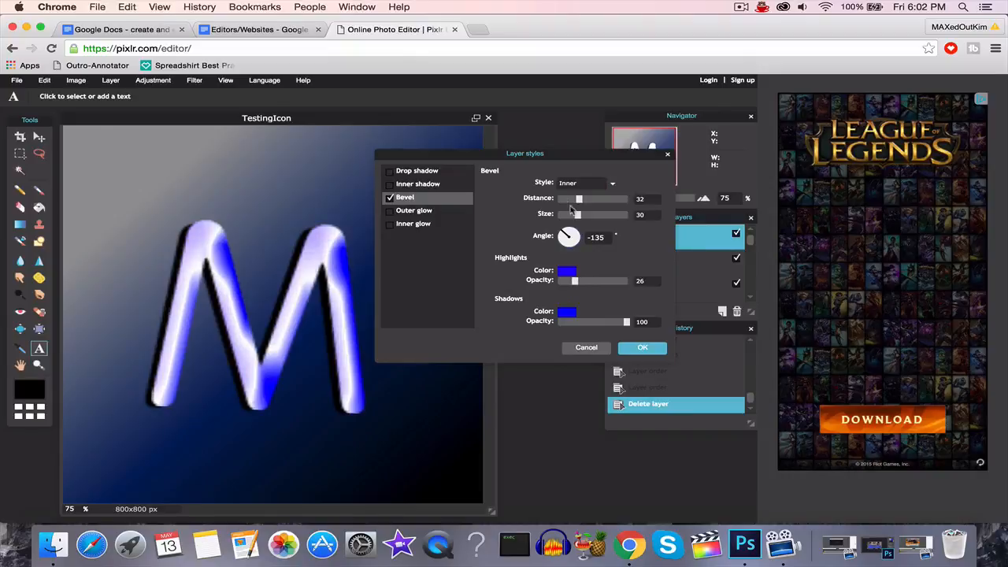
Set the bevel's size to 82, apply the style, and merge the white M down into the black M layer
drag(577, 219, 615, 229)
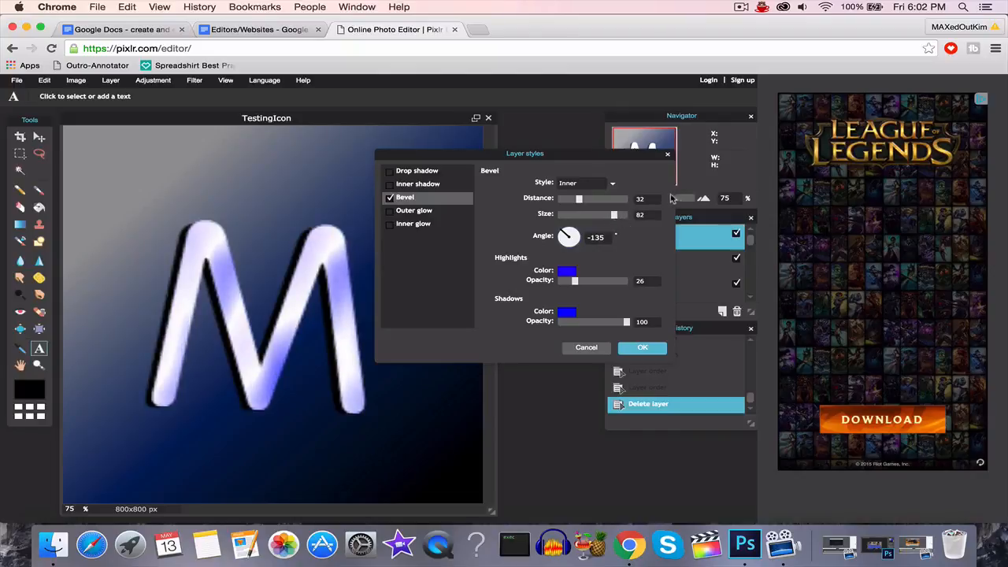
click(640, 348)
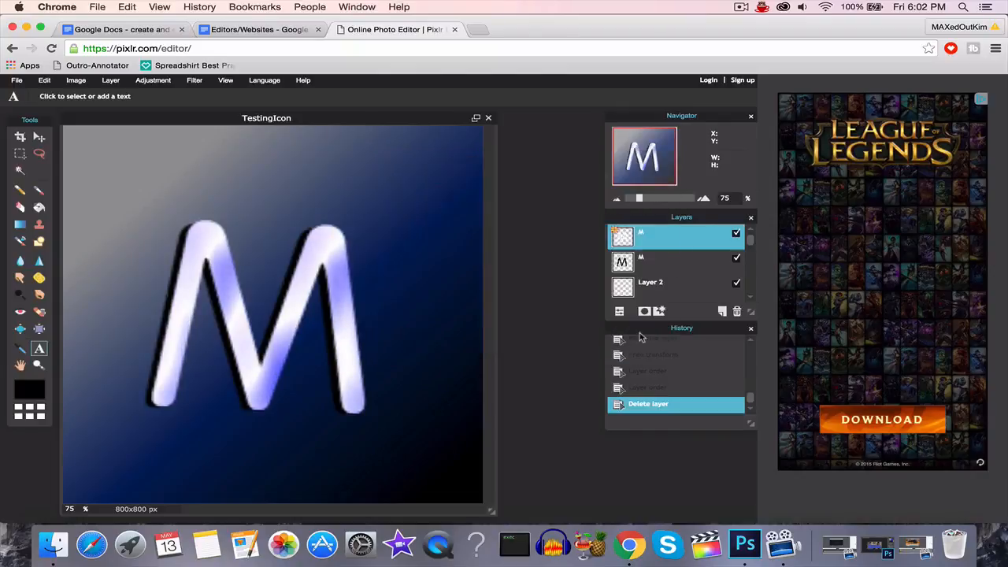
right_click(705, 237)
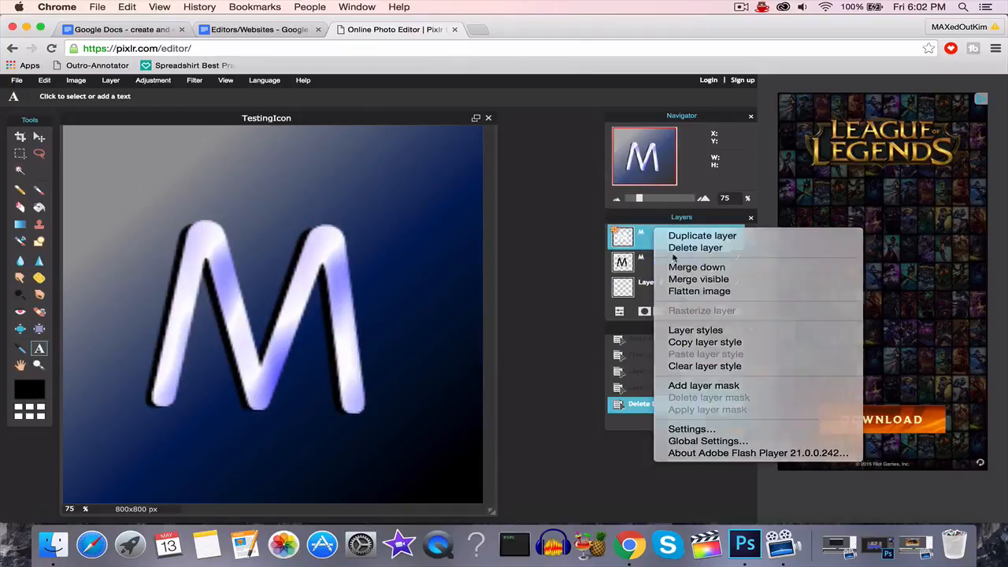
click(682, 267)
Enlarge the merged M with Free transform
click(45, 80)
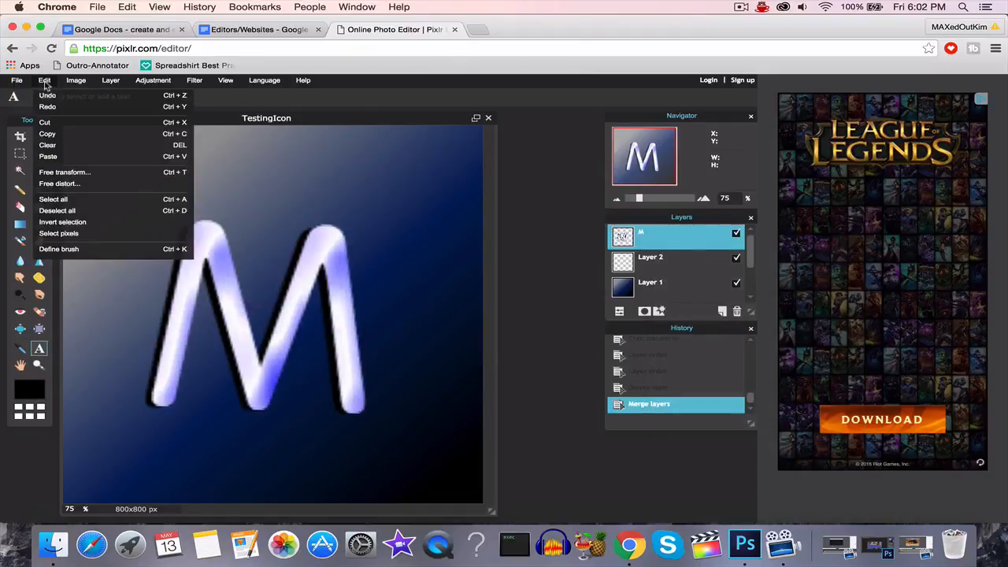
click(71, 171)
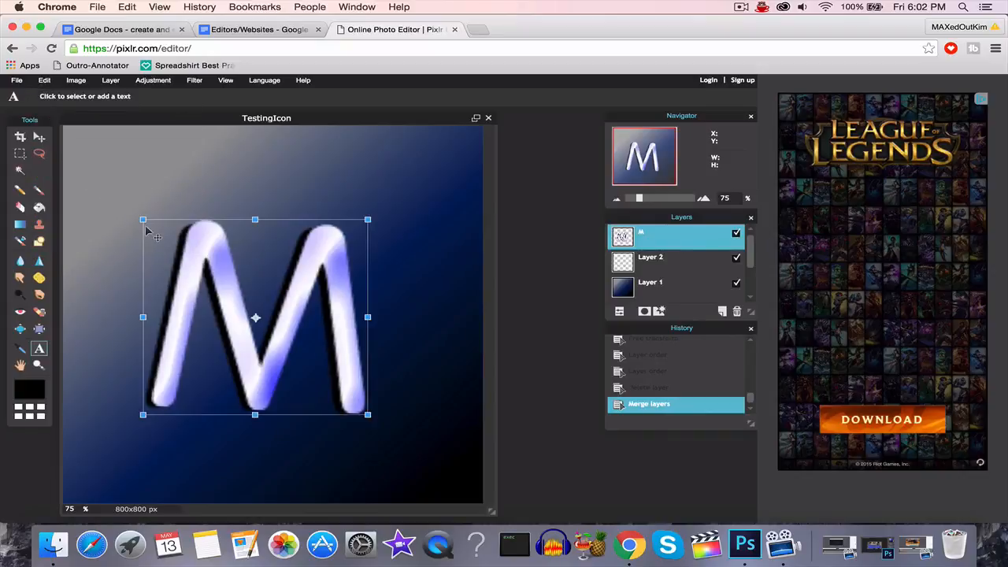
drag(143, 220, 108, 130)
Stretch the M's upper-left corner upward and lower-right corner downward with Free distort, and move the letter slightly to the left
click(44, 80)
click(71, 170)
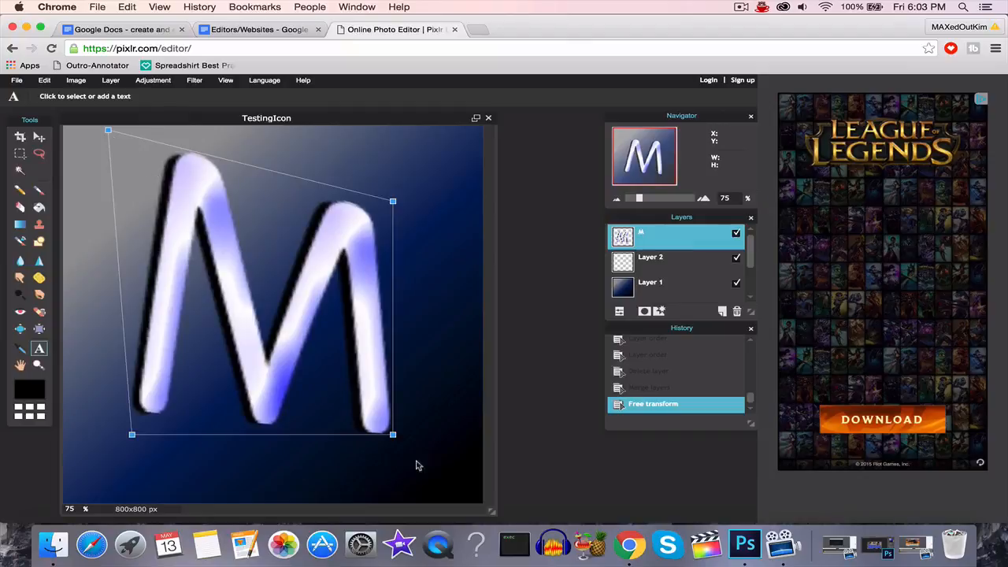
drag(395, 443, 389, 465)
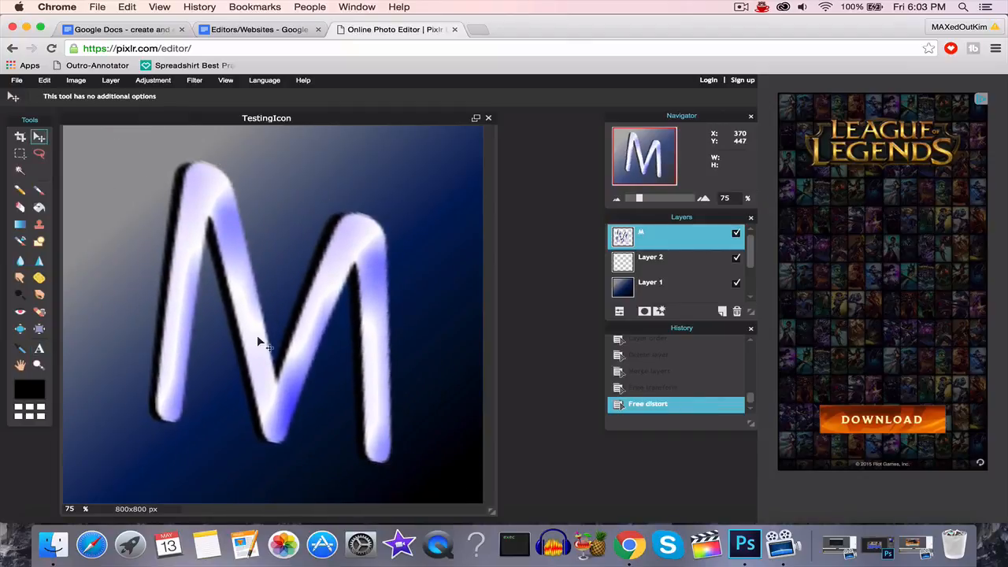
drag(257, 337, 257, 334)
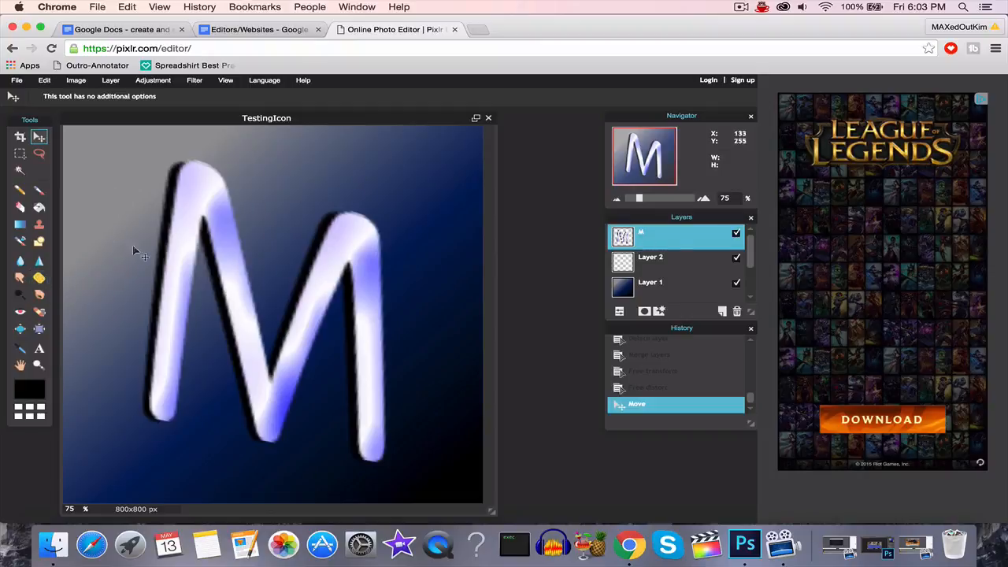
Try the Blur and Bloat tools on the M
click(20, 262)
click(19, 329)
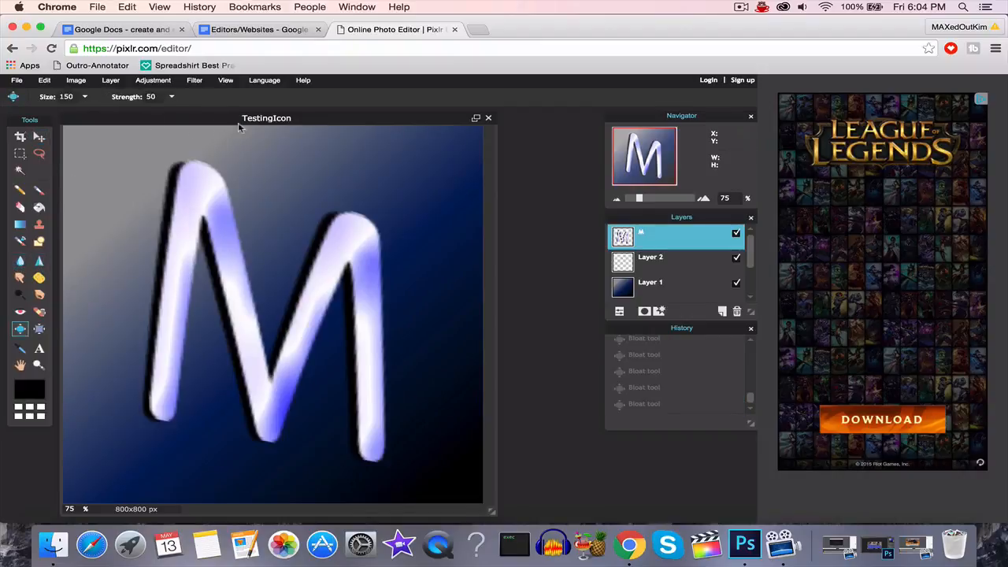
Save the image to the computer's Desktop as TestingIcon in PNG (Transparent, full quality) format
click(16, 81)
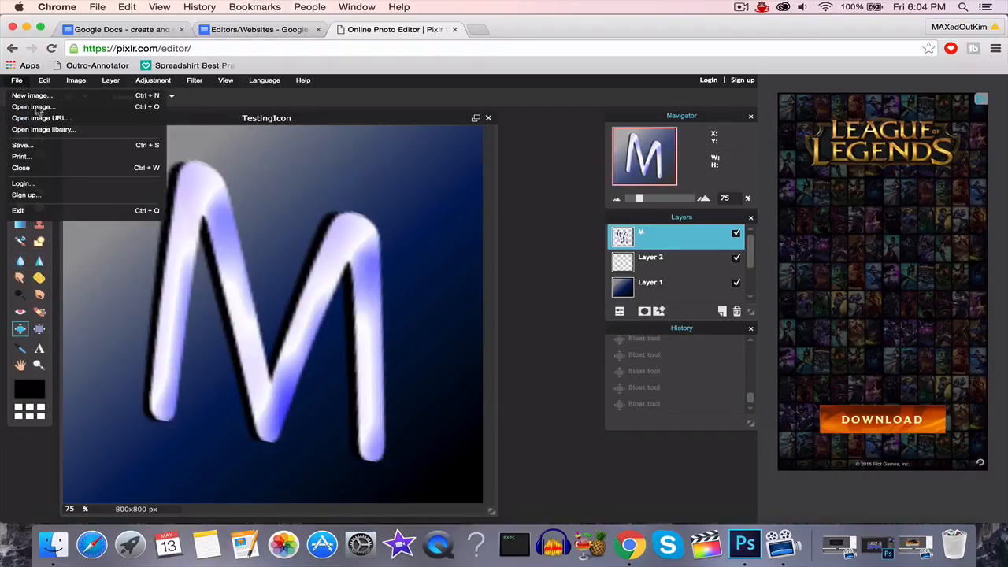
click(35, 150)
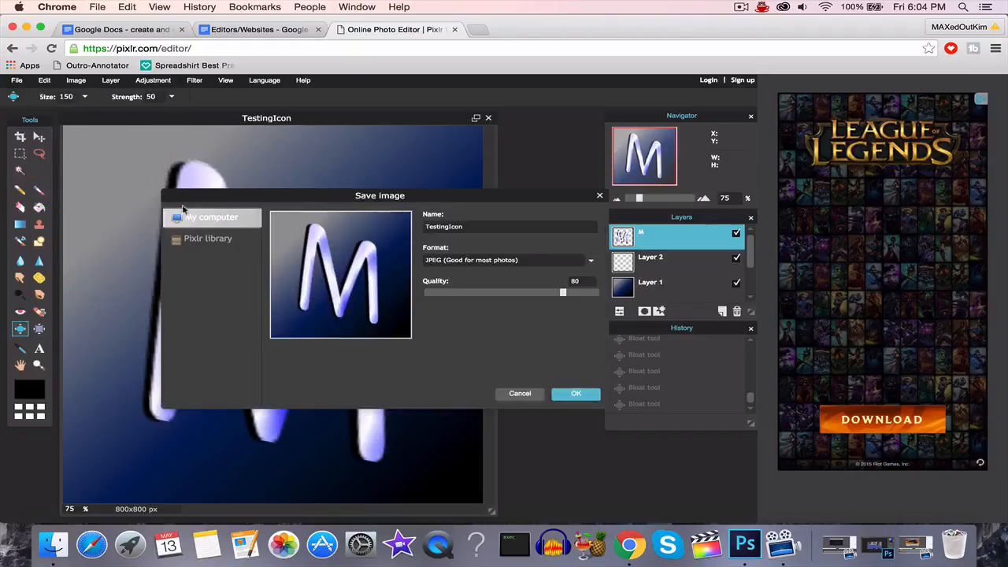
click(229, 239)
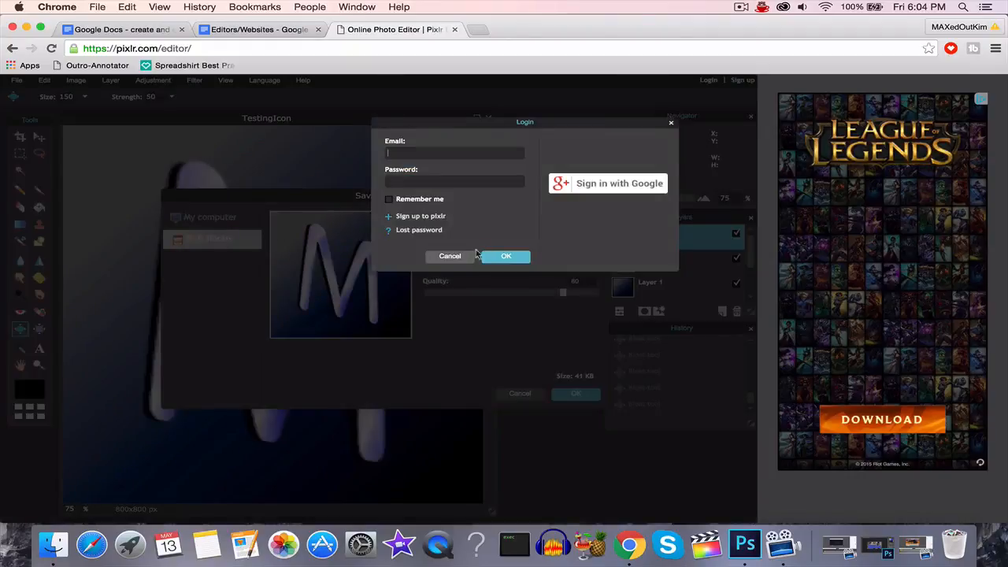
click(450, 257)
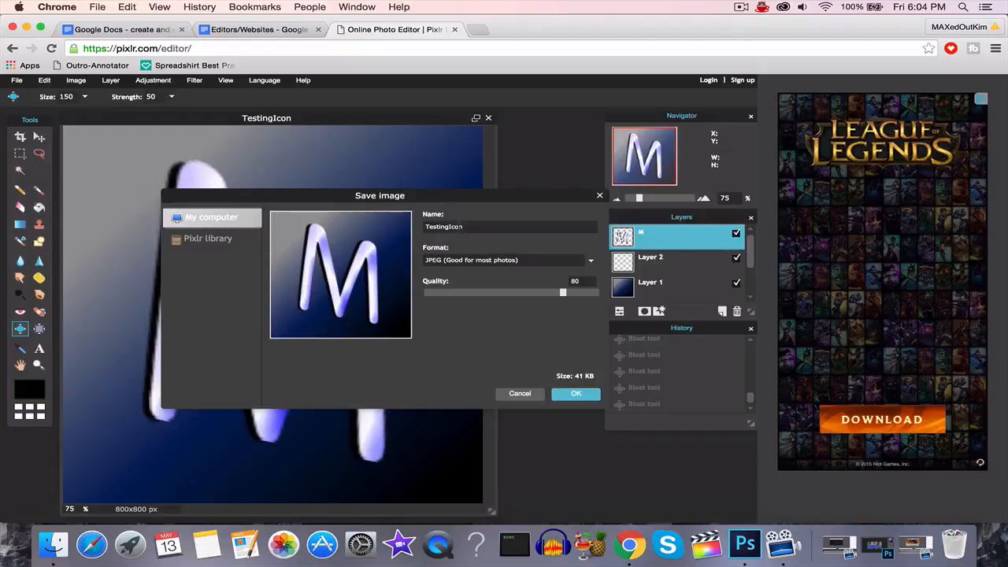
click(593, 261)
click(529, 285)
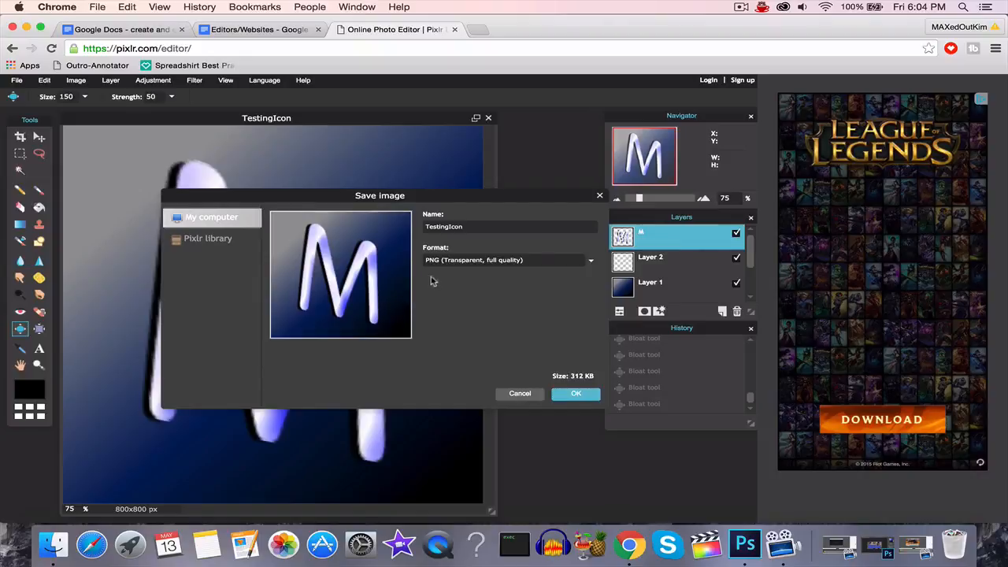
click(584, 396)
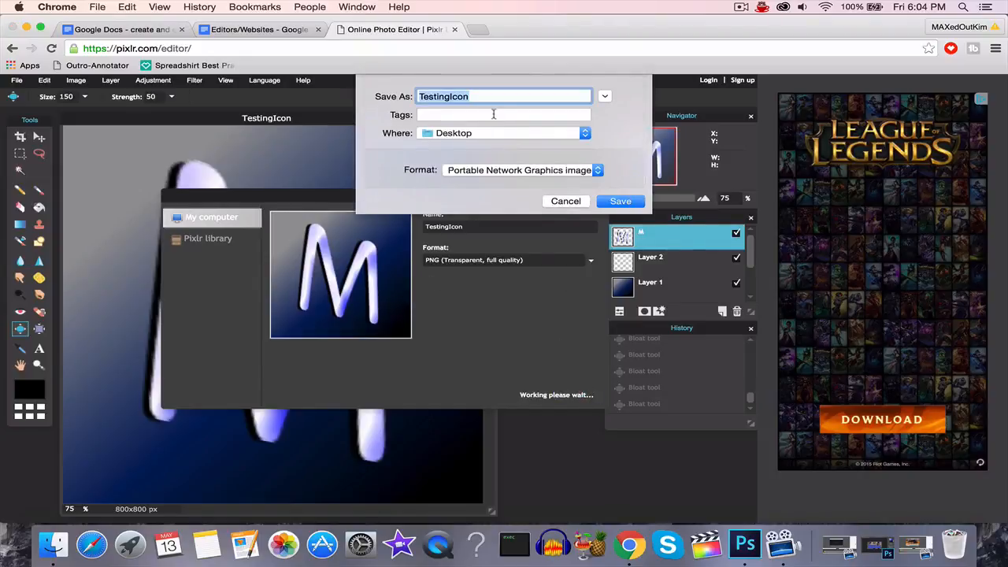
click(621, 200)
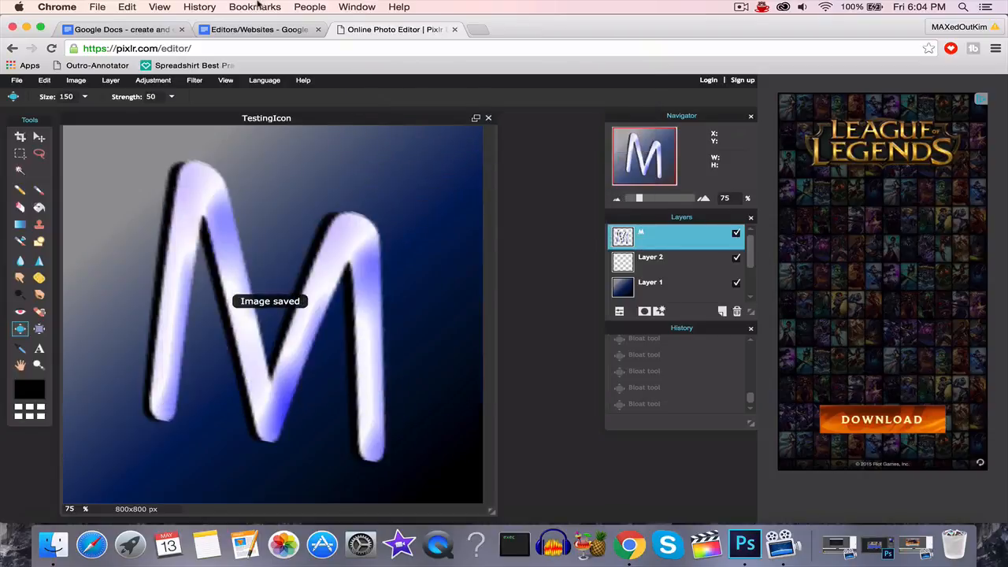
Switch to the desktop and open the saved TestingIcon.png in Preview to check it, closing it when finished
click(26, 28)
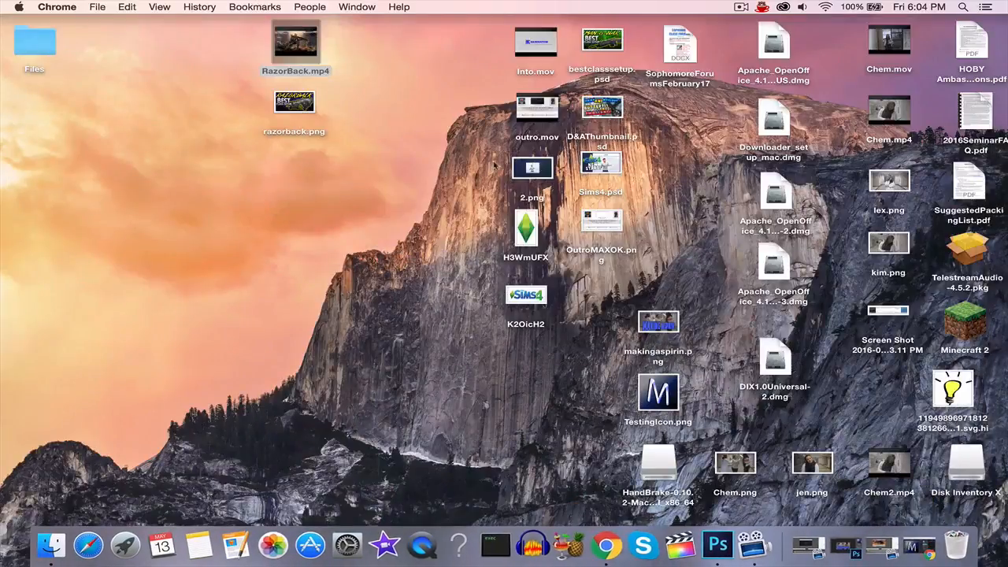
double_click(662, 383)
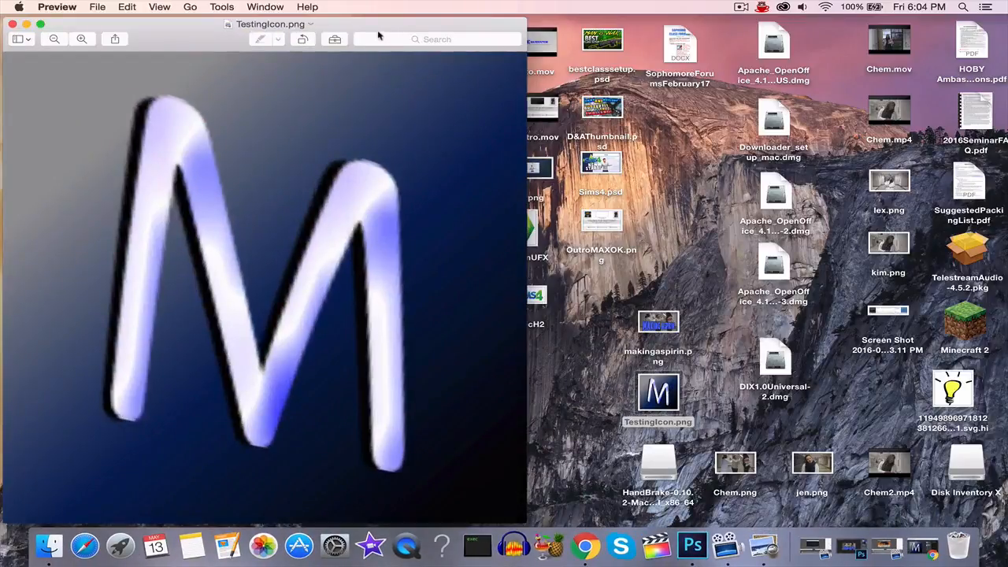
drag(378, 35, 583, 14)
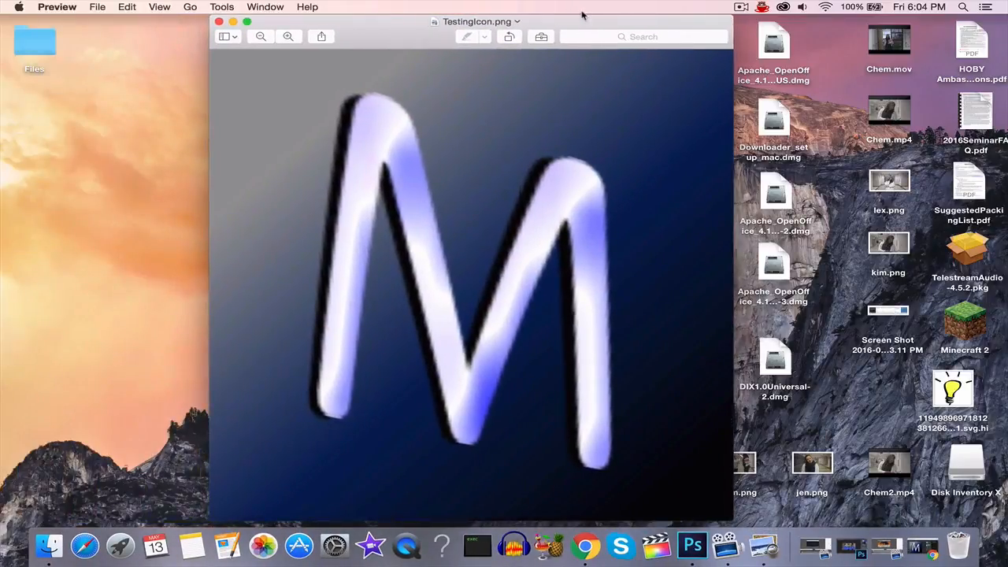
click(219, 21)
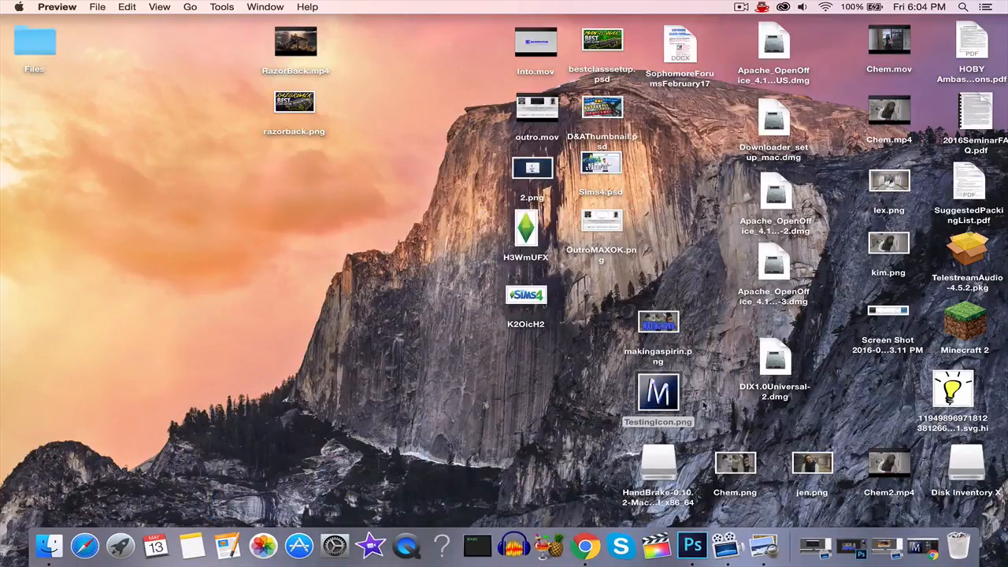
Return to Pixlr Editor, log in to the account, and open the TestBanner image to view it, closing it when finished
click(887, 545)
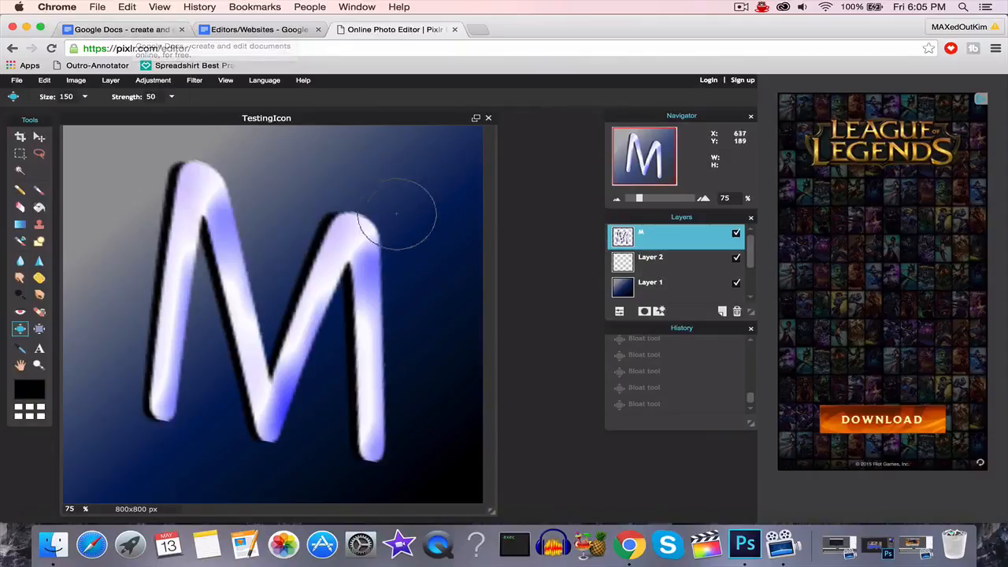
click(709, 80)
double_click(297, 178)
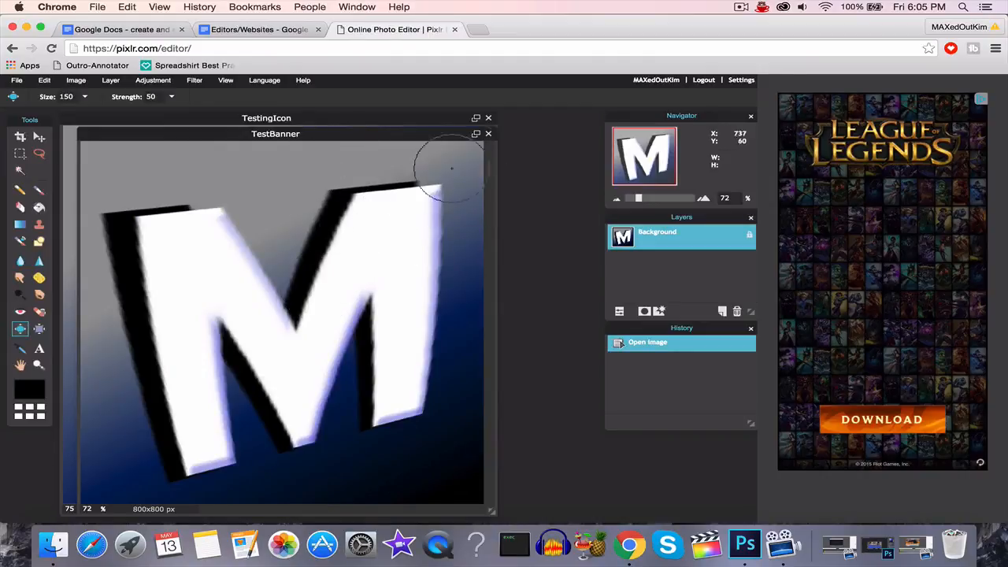
click(488, 135)
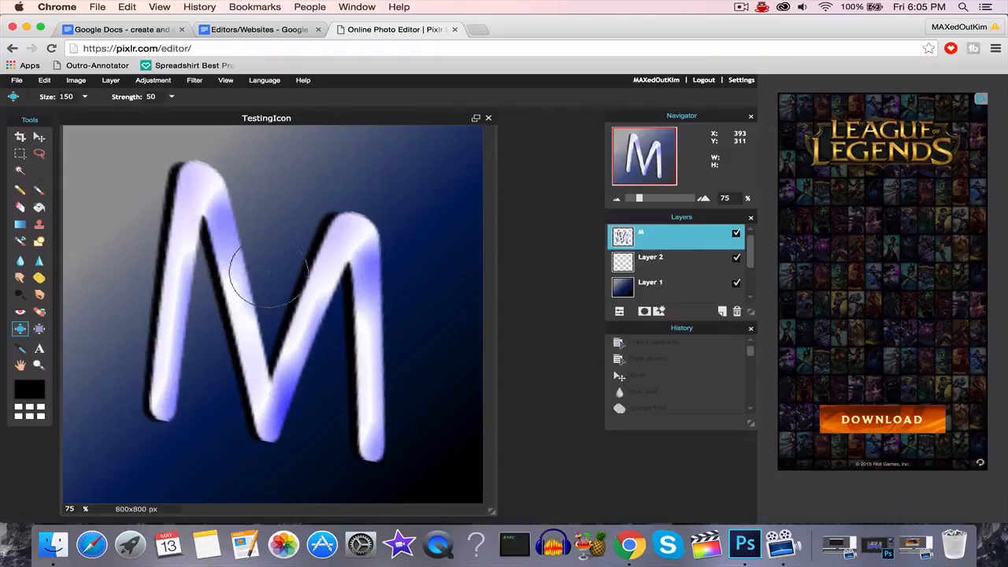